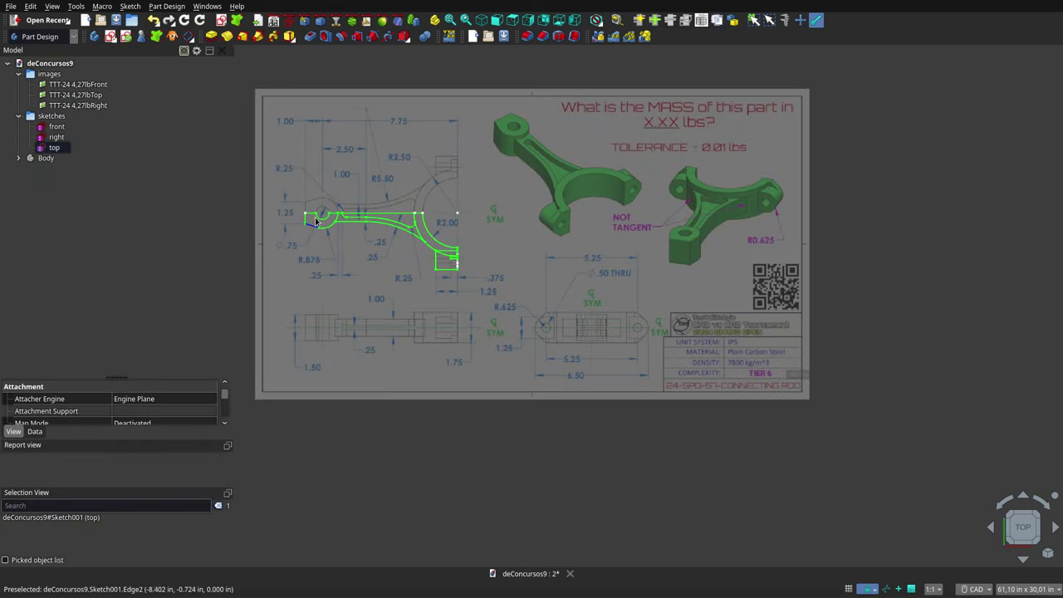
- Select the front sketch and switch to Front view to see the top sketch edge-on
scroll(325, 217, "up", 5)
scroll(325, 218, "up", 2)
scroll(357, 224, "down", 4)
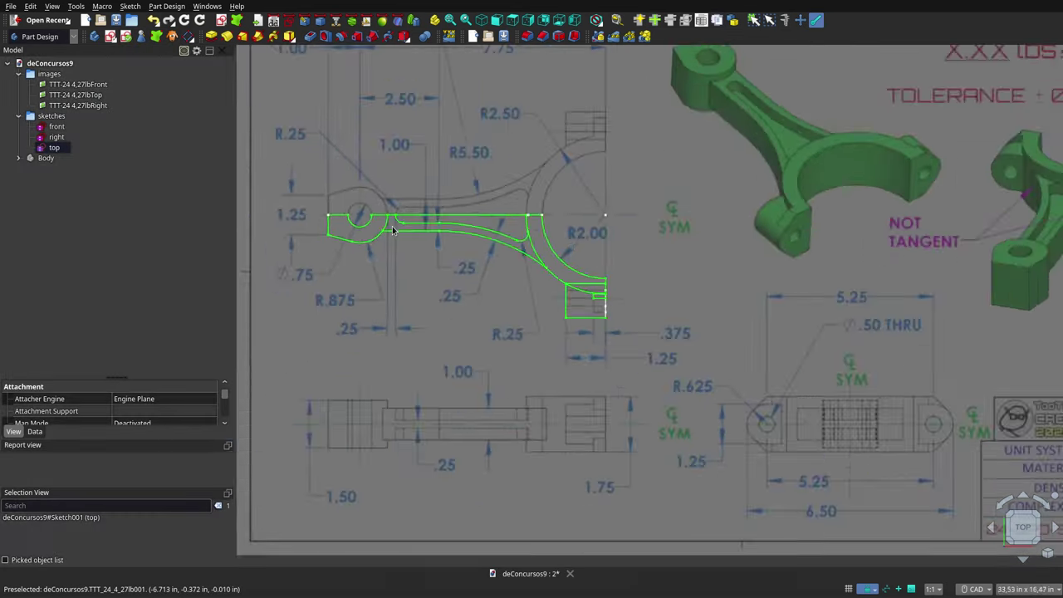
scroll(393, 230, "down", 3)
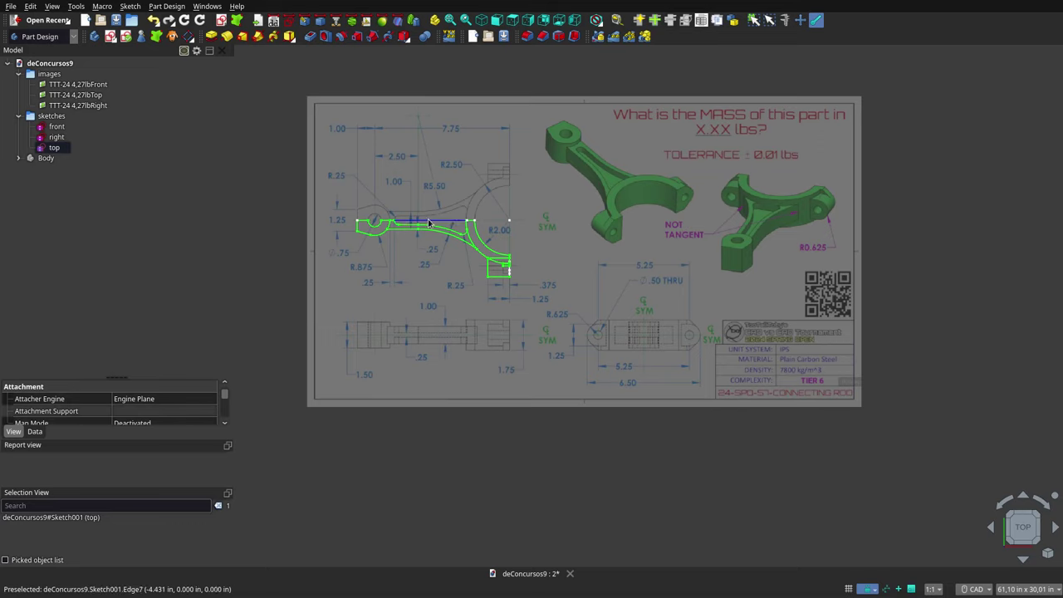
scroll(428, 236, "up", 1)
scroll(428, 236, "up", 2)
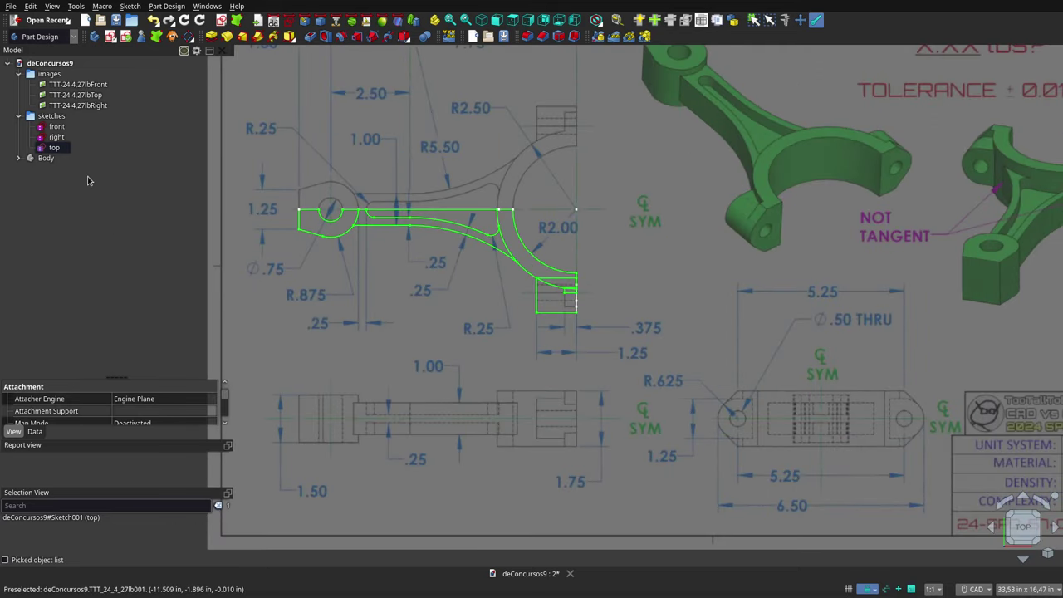
left_click(57, 129)
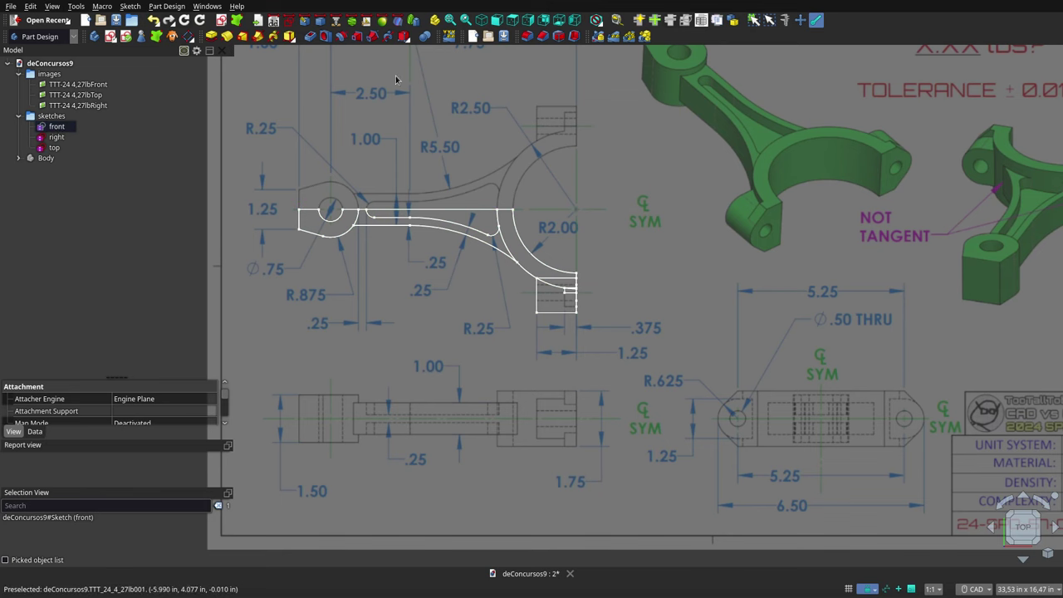
left_click(495, 21)
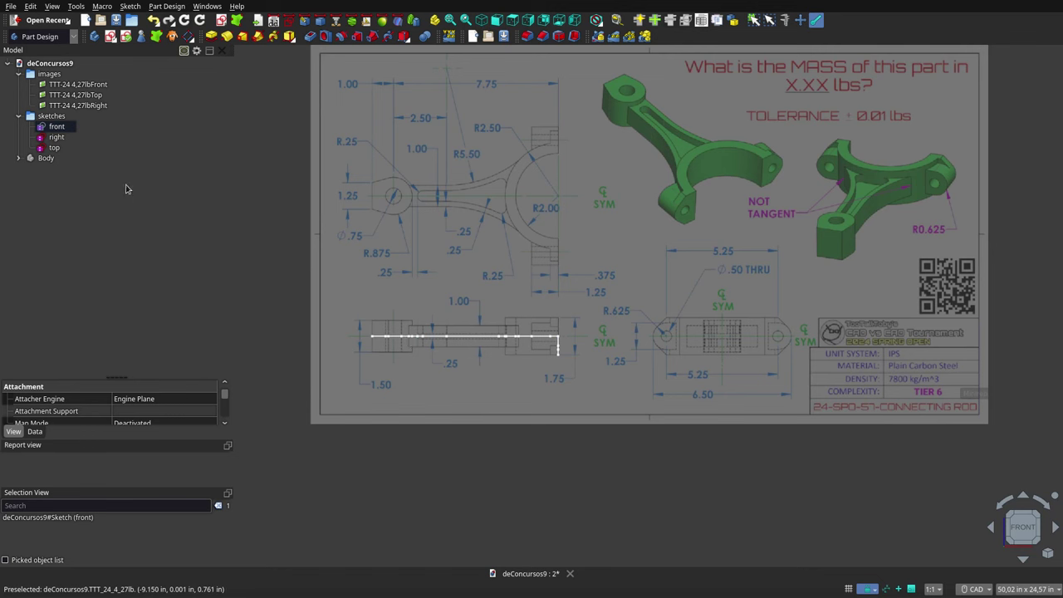
- Check the top, front and right sketches from Right view, toggling the side panels with F4
left_click(55, 147)
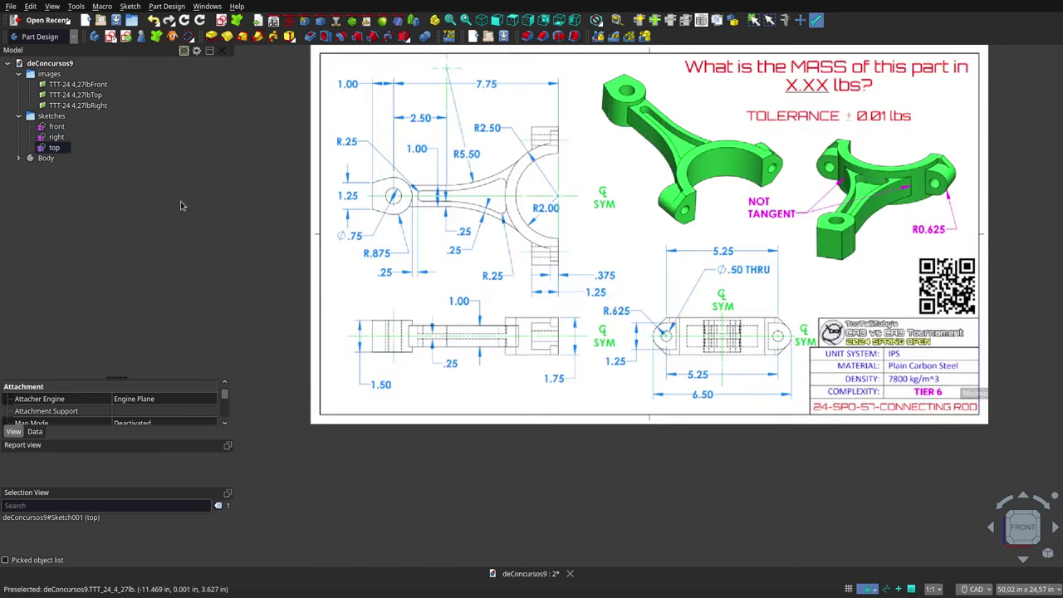
left_click(56, 126)
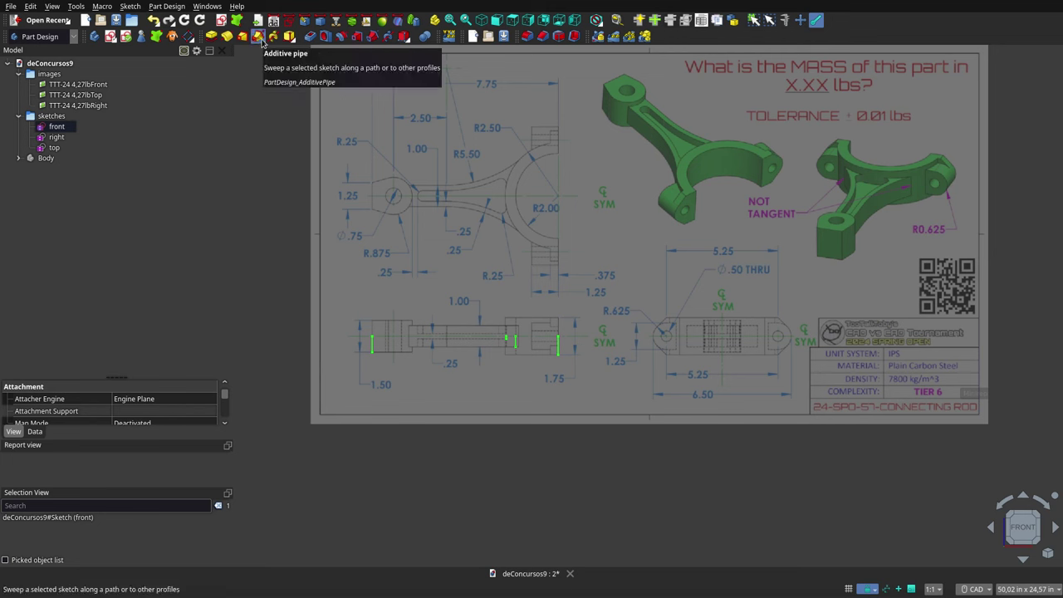
left_click(258, 37)
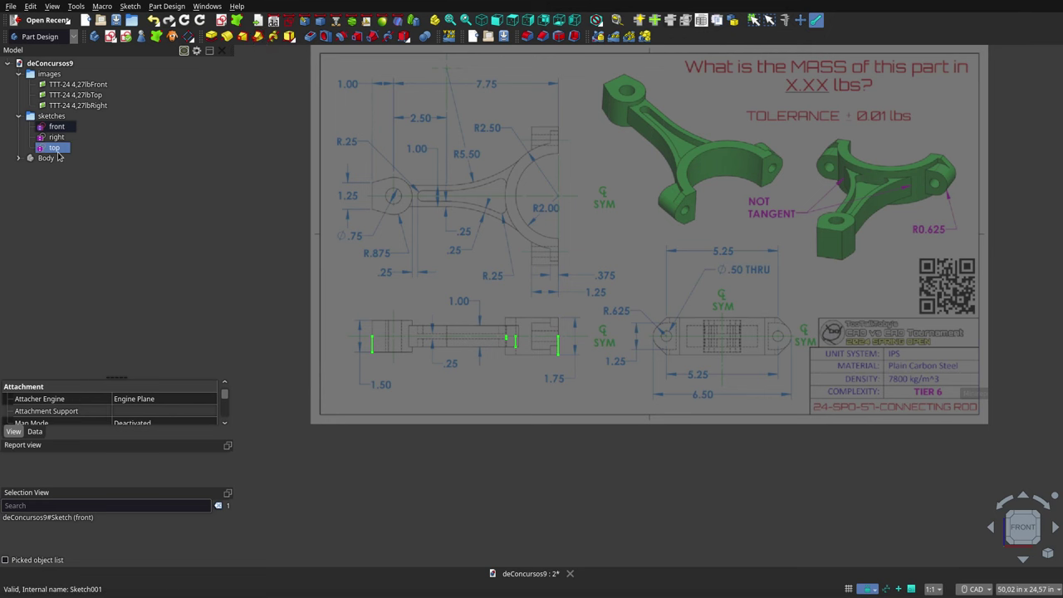
left_click(55, 147)
left_click(56, 137)
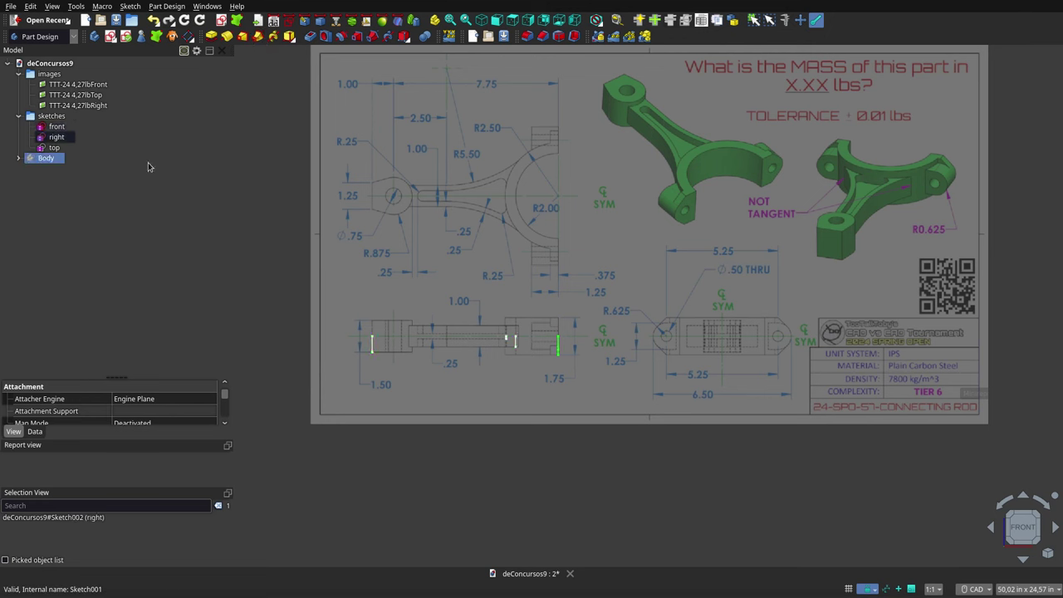
left_click(523, 25)
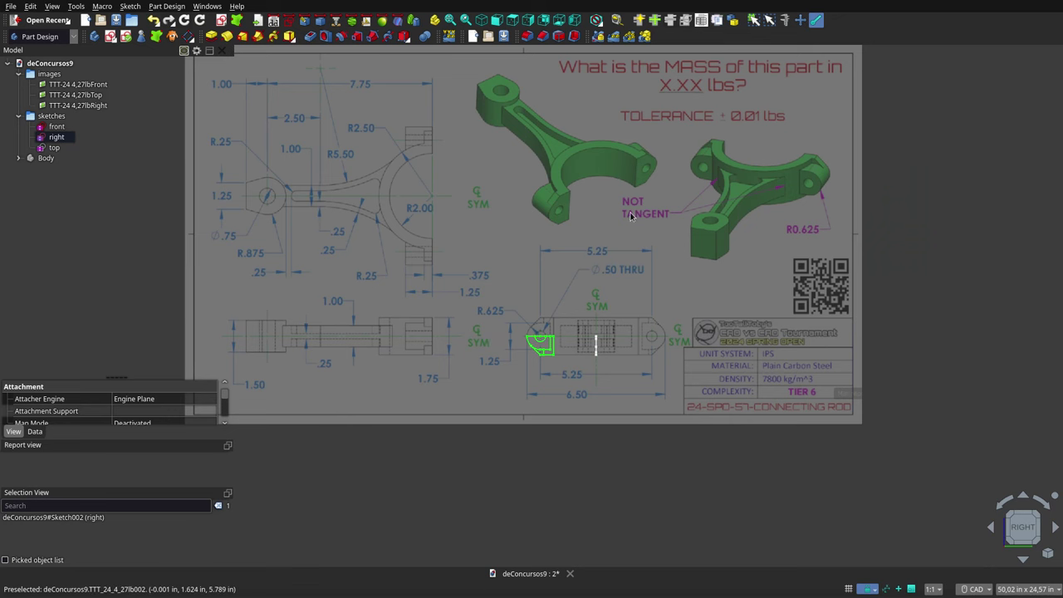
key("F4")
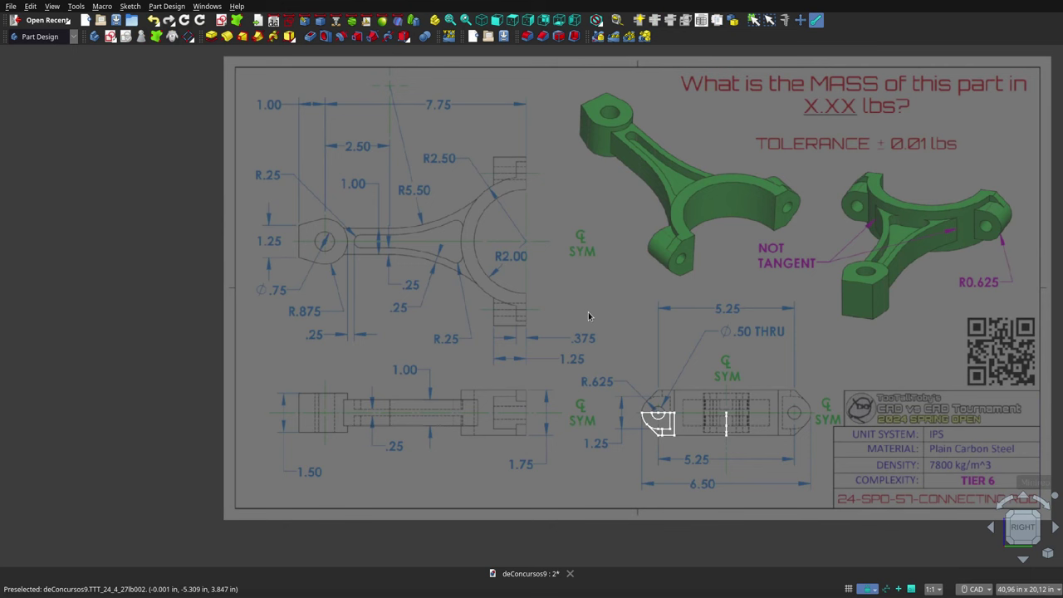
key("F4")
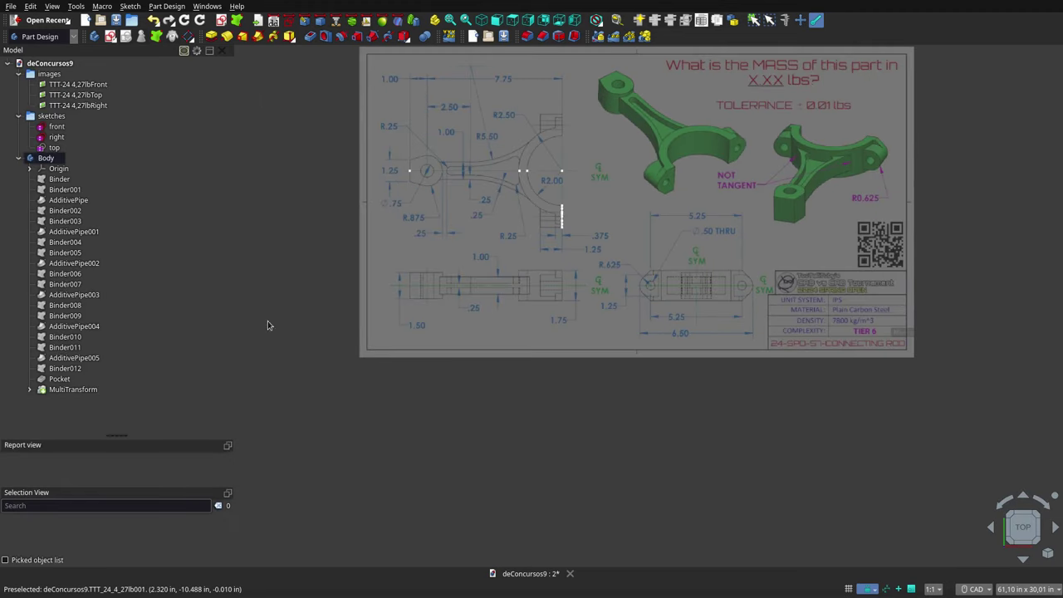
- Show Binder and Binder001 and orbit to inspect the R2.00 arc in 3D
left_click(58, 180)
left_click(63, 189, "ctrl")
key("space")
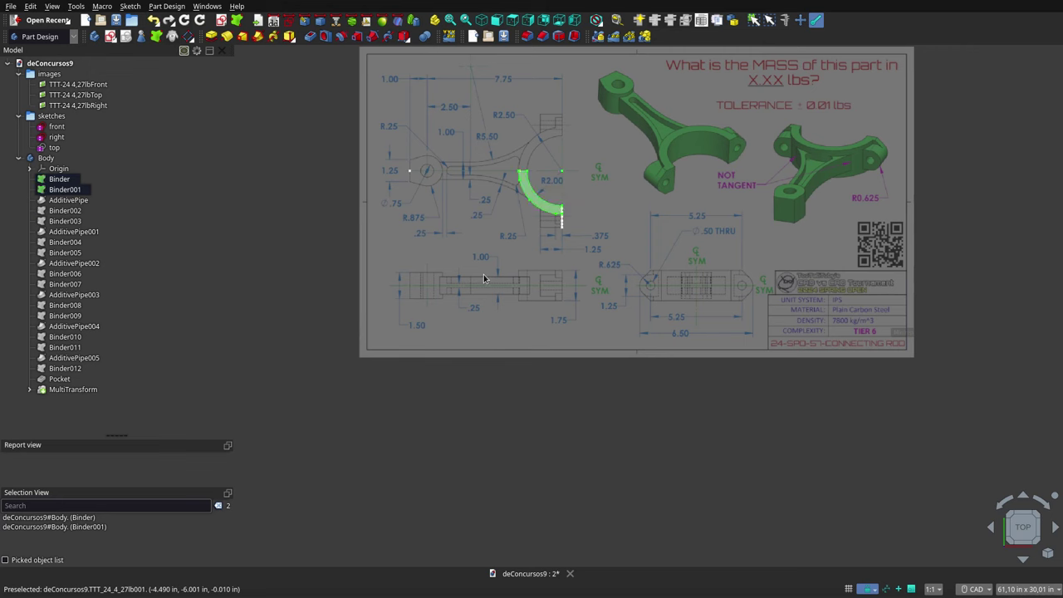
scroll(546, 180, "up", 3)
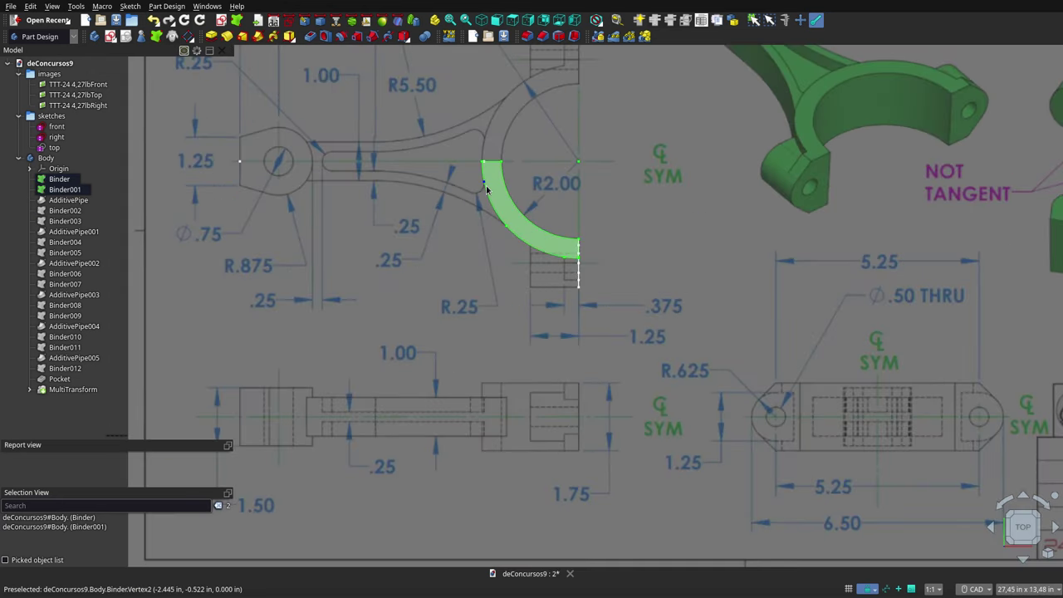
mouse_move(525, 256)
middle_mouse_down()
mouse_move(515, 212)
mouse_move(535, 193)
middle_mouse_up()
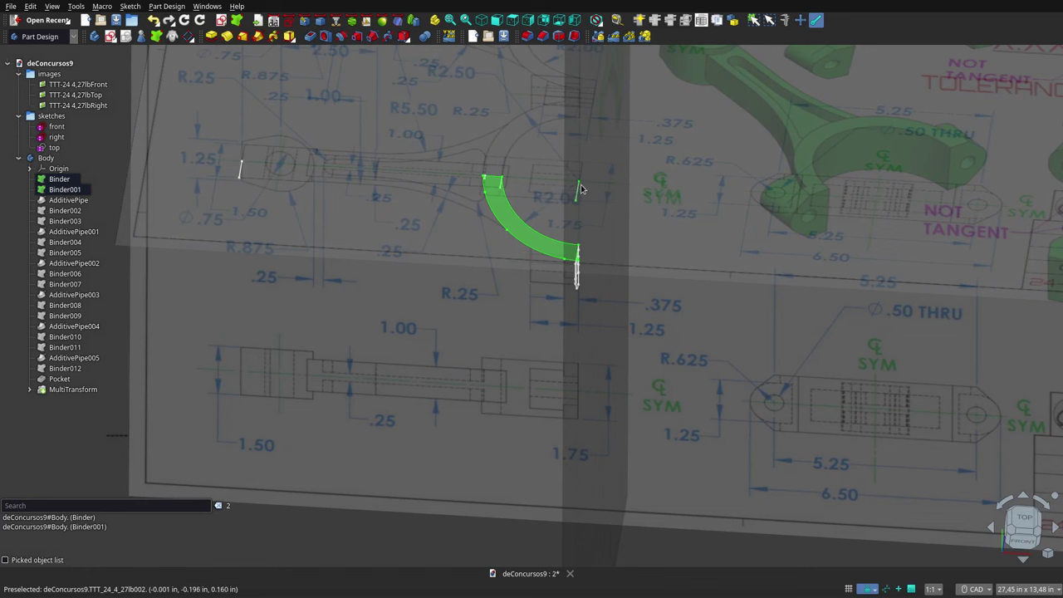
scroll(627, 197, "down", 2)
scroll(619, 198, "down", 1)
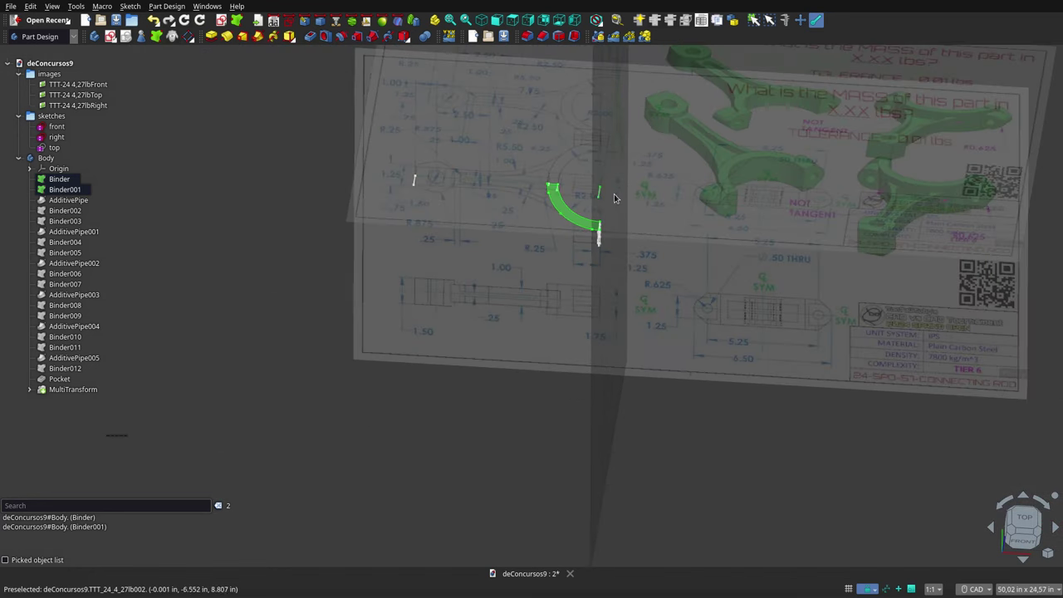
mouse_move(83, 249)
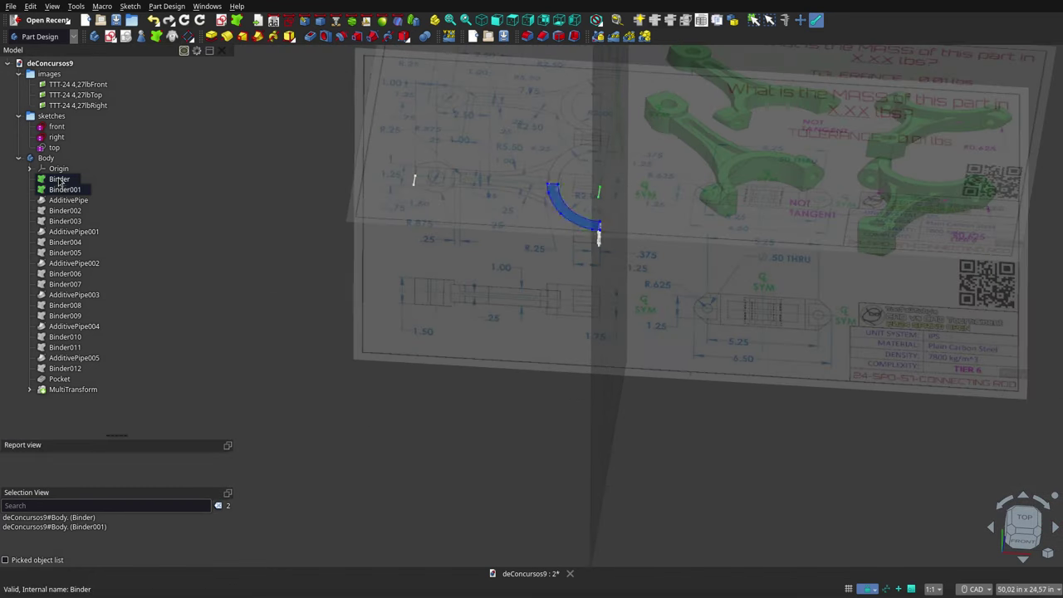
- Add the first AdditivePipe and view it in orthographic Top view over the drawing
left_click(61, 202, "ctrl")
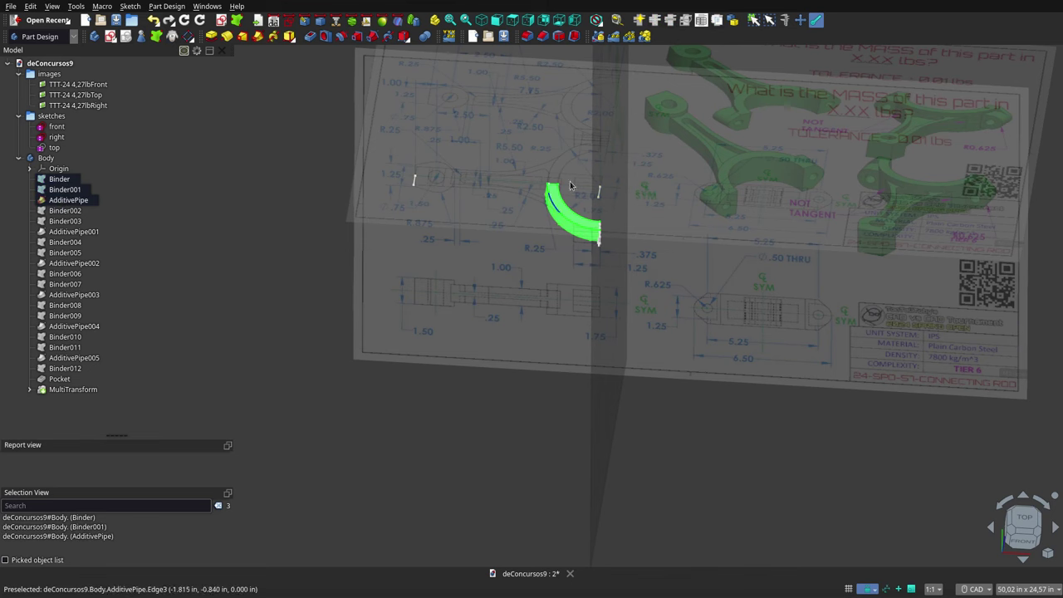
scroll(620, 232, "down", 2)
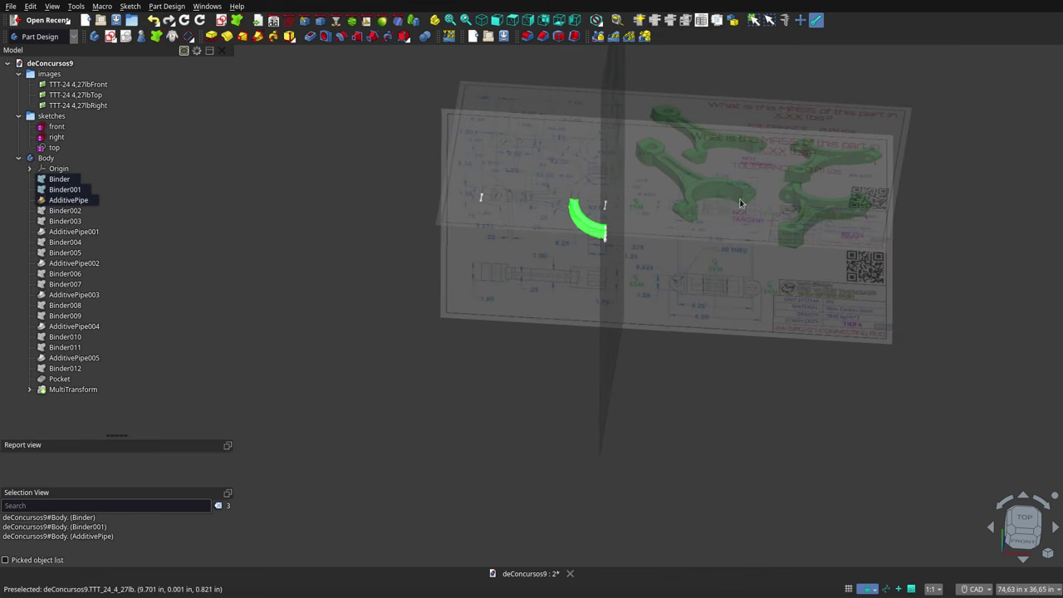
left_click(536, 213)
mouse_move(585, 171)
middle_mouse_down()
mouse_move(554, 219)
mouse_move(595, 203)
middle_mouse_up()
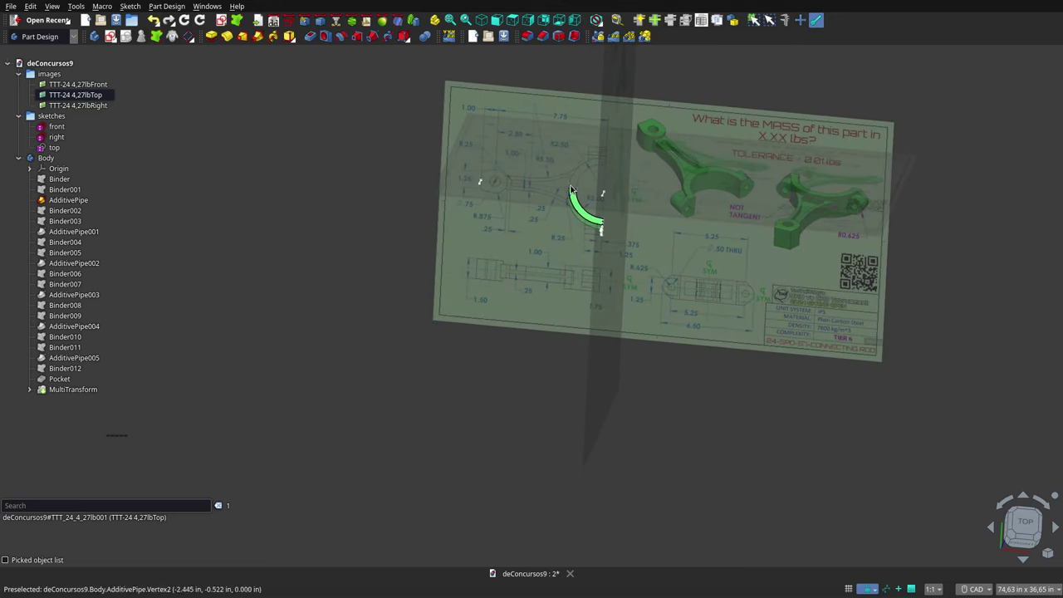
key("2")
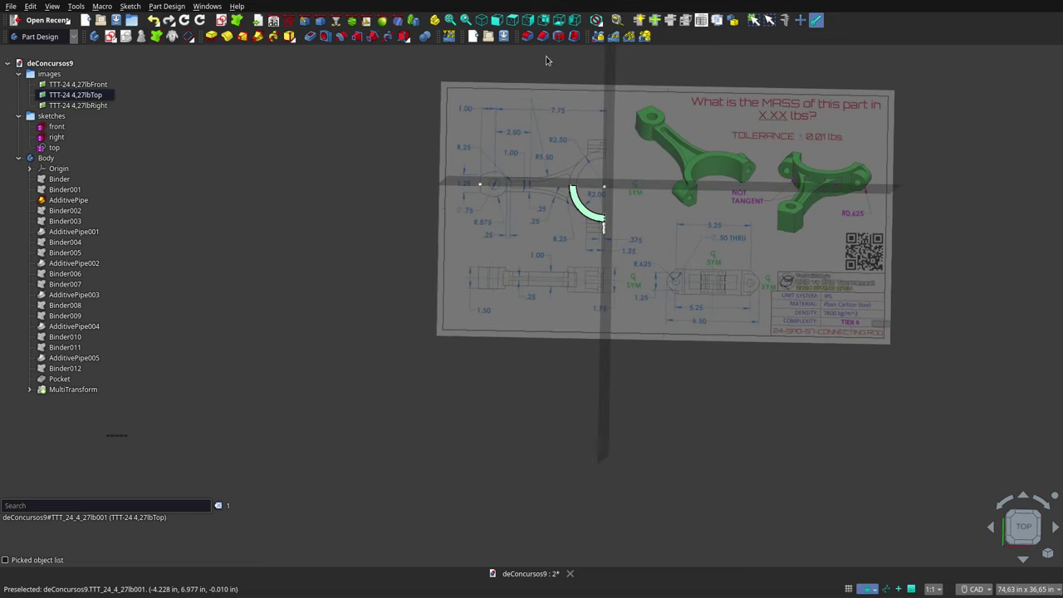
key("v")
key("o")
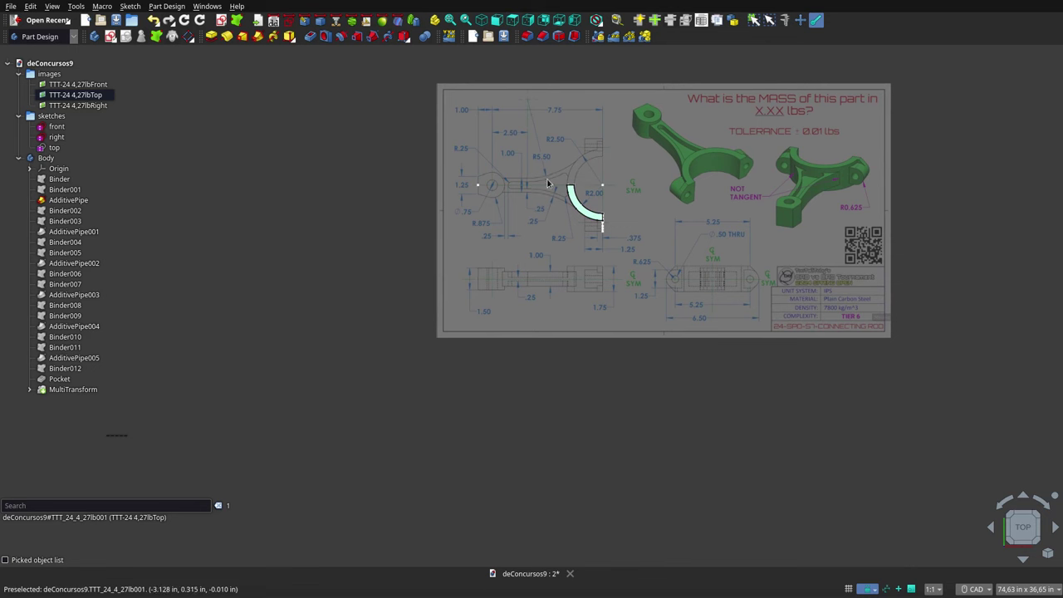
scroll(560, 189, "up", 4)
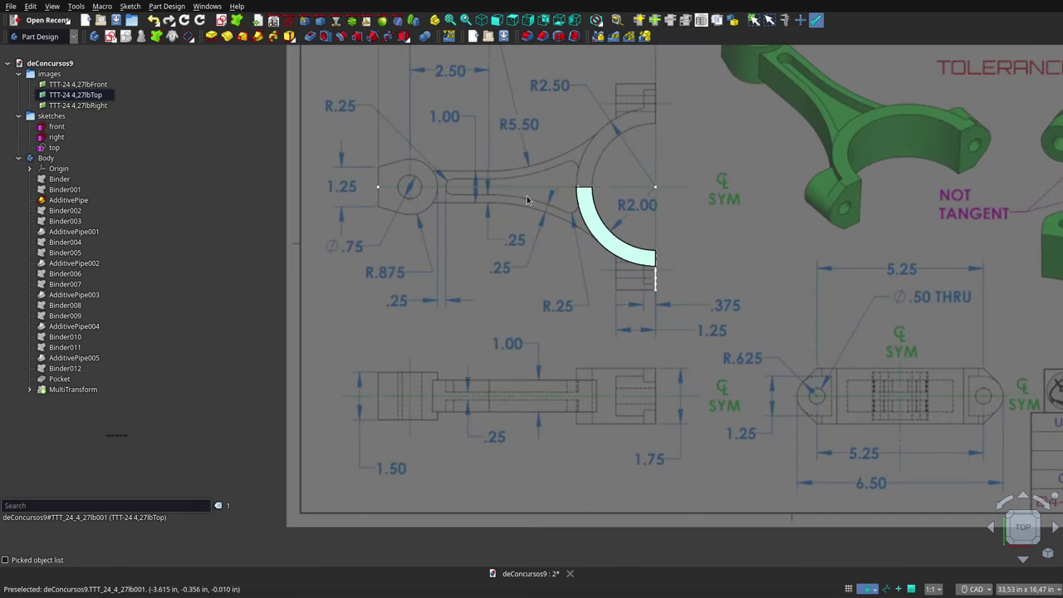
mouse_move(68, 200)
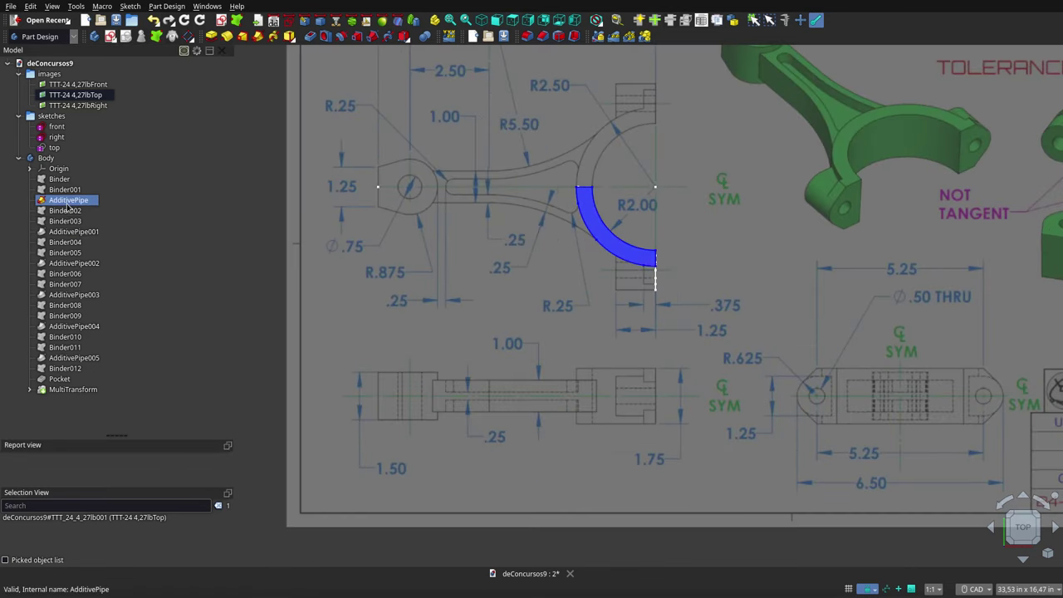
- Show the Binder002 and Binder003 guide lines and orbit to view them from the front
left_click(66, 202, "shift")
left_click(68, 212)
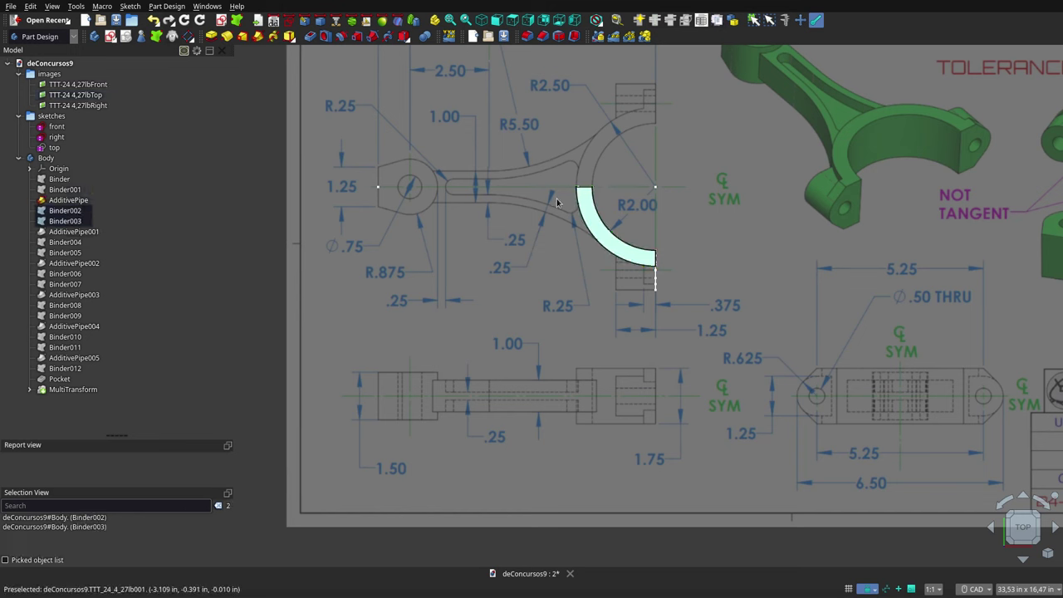
key("space")
mouse_move(558, 227)
middle_mouse_down()
mouse_move(576, 111)
mouse_move(551, 123)
mouse_move(577, 246)
mouse_move(550, 319)
middle_mouse_up()
scroll(570, 232, "up", 3)
scroll(581, 219, "up", 3)
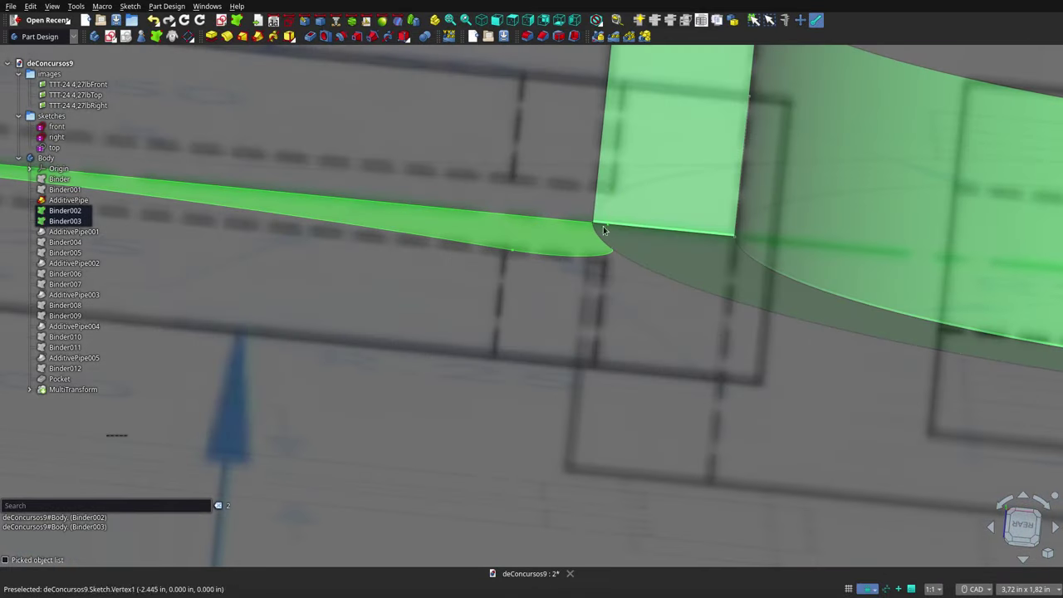
mouse_move(587, 318)
middle_mouse_down()
mouse_move(619, 180)
mouse_move(622, 227)
mouse_move(633, 173)
mouse_move(626, 95)
middle_mouse_up()
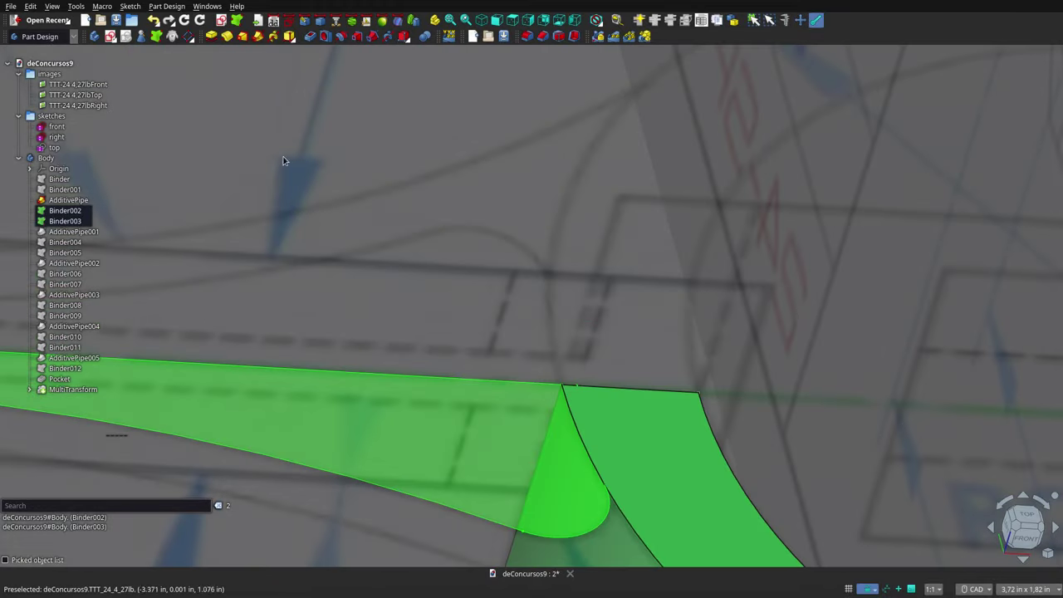
- Reselect AdditivePipe and Binder002, then orbit to compare the shank profile with the drawing
left_click(68, 200)
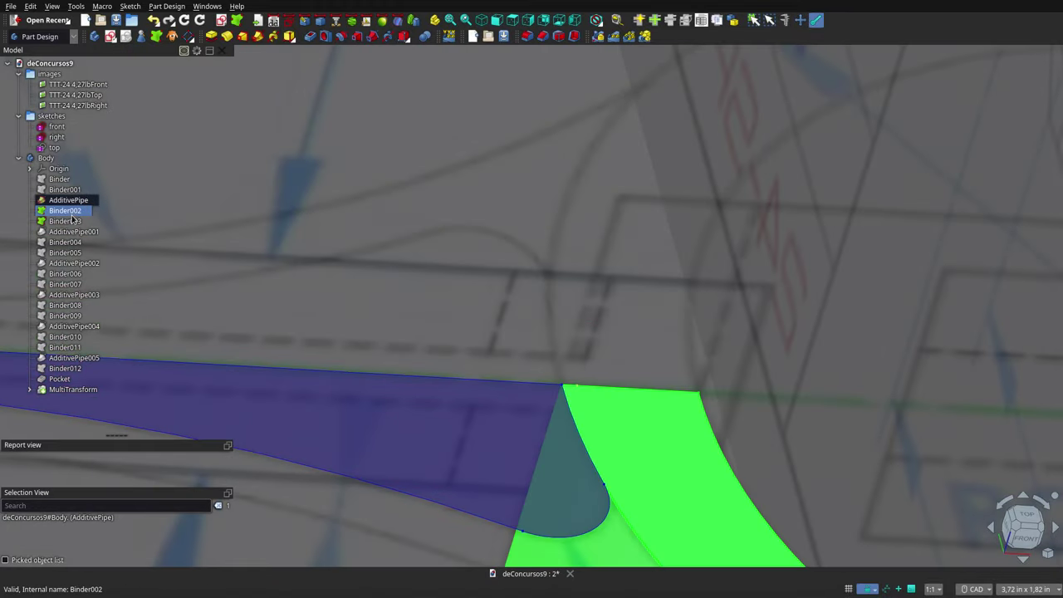
left_click(71, 213)
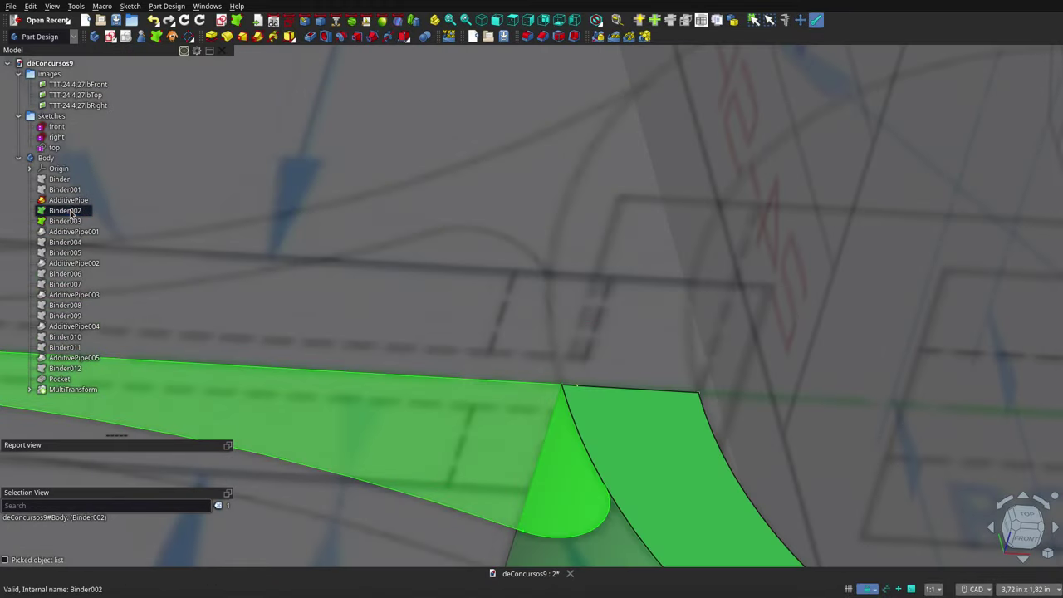
left_click(72, 203)
scroll(205, 211, "down", 2)
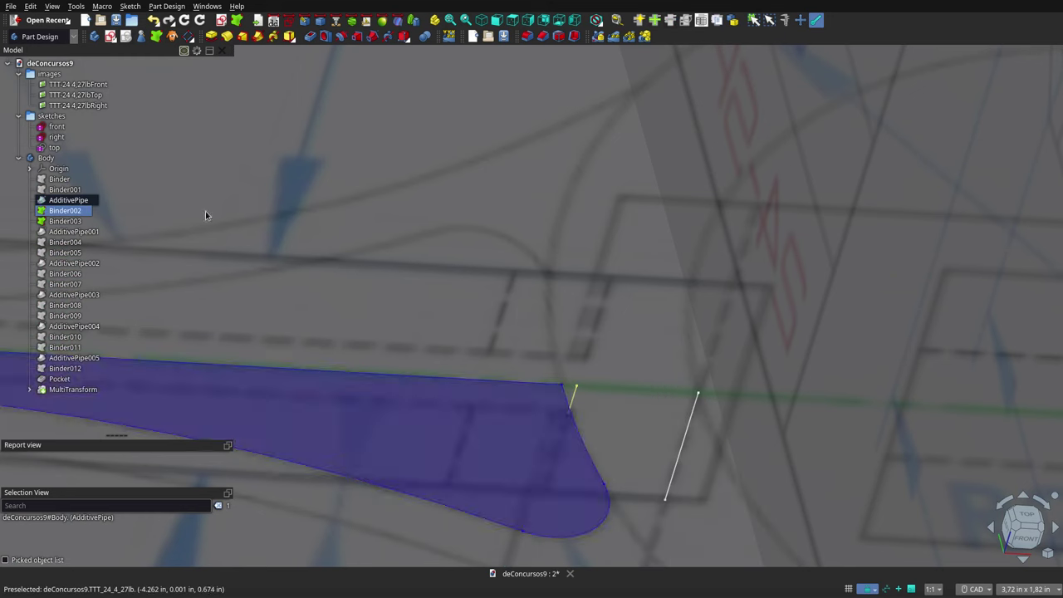
scroll(641, 236, "down", 2)
scroll(641, 236, "down", 2)
mouse_move(628, 335)
middle_mouse_down()
mouse_move(548, 321)
mouse_move(600, 322)
middle_mouse_up()
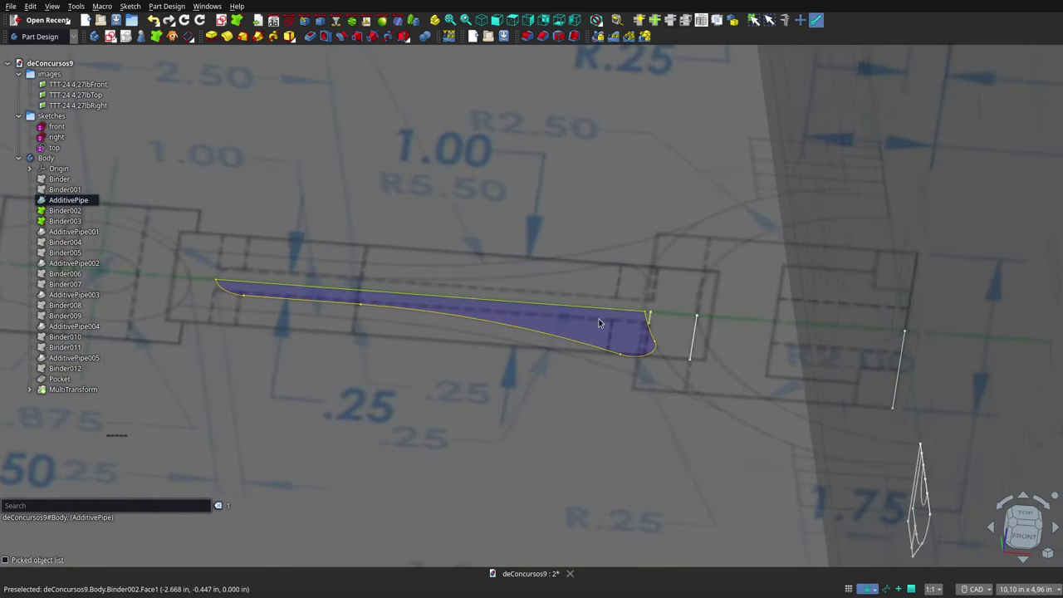
- Swap Binder002 and Binder003 for the AdditivePipe001 solid and orbit over the reference sheets
left_click(76, 212)
left_click(79, 232, "shift")
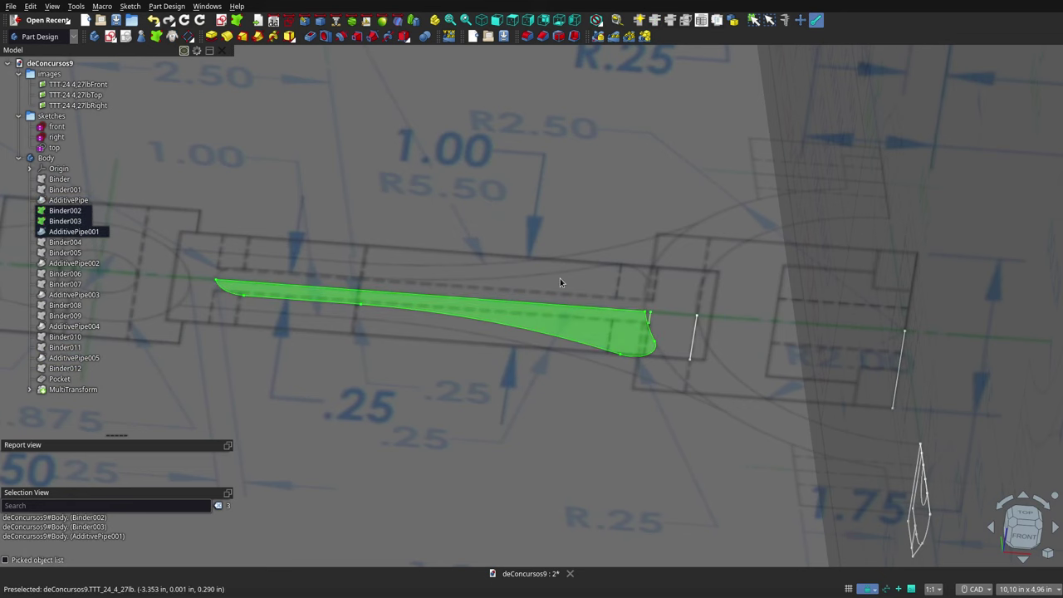
key("space")
mouse_move(560, 278)
middle_mouse_down()
mouse_move(608, 265)
mouse_move(600, 207)
mouse_move(612, 254)
middle_mouse_up()
left_click(592, 275)
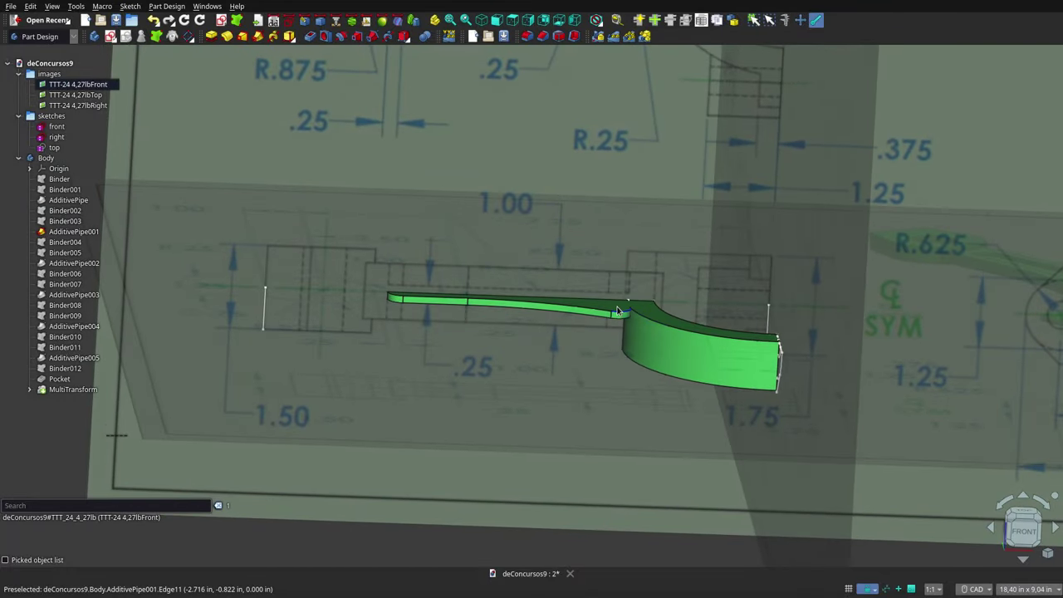
middle_click_drag(617, 311, 572, 268)
scroll(572, 269, "down", 3)
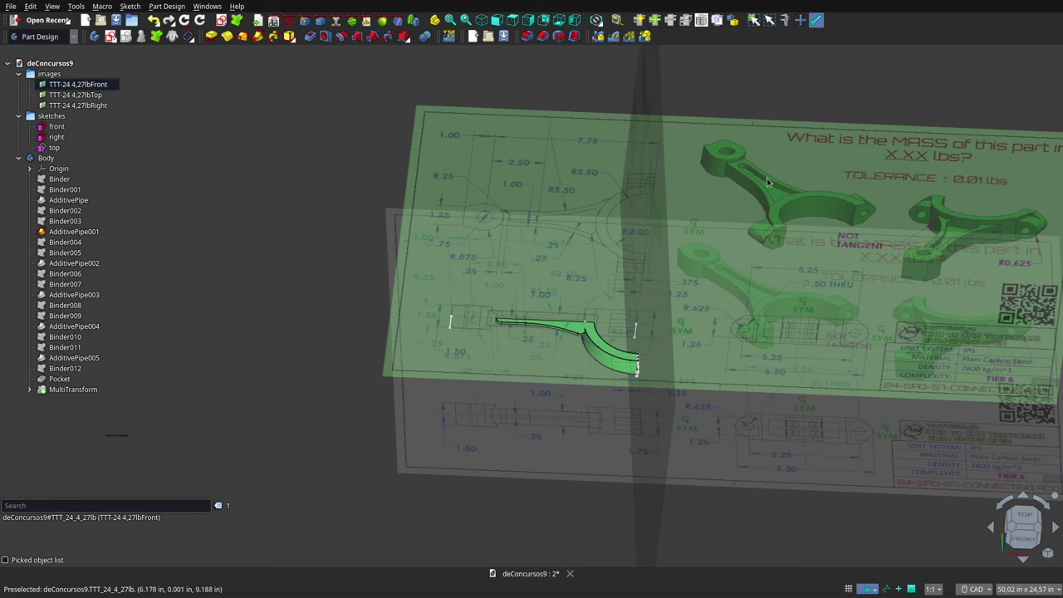
- Hide AdditivePipe001, show the Binder004 and Binder005 curves, and zoom toward them
mouse_move(90, 254)
left_click(81, 235)
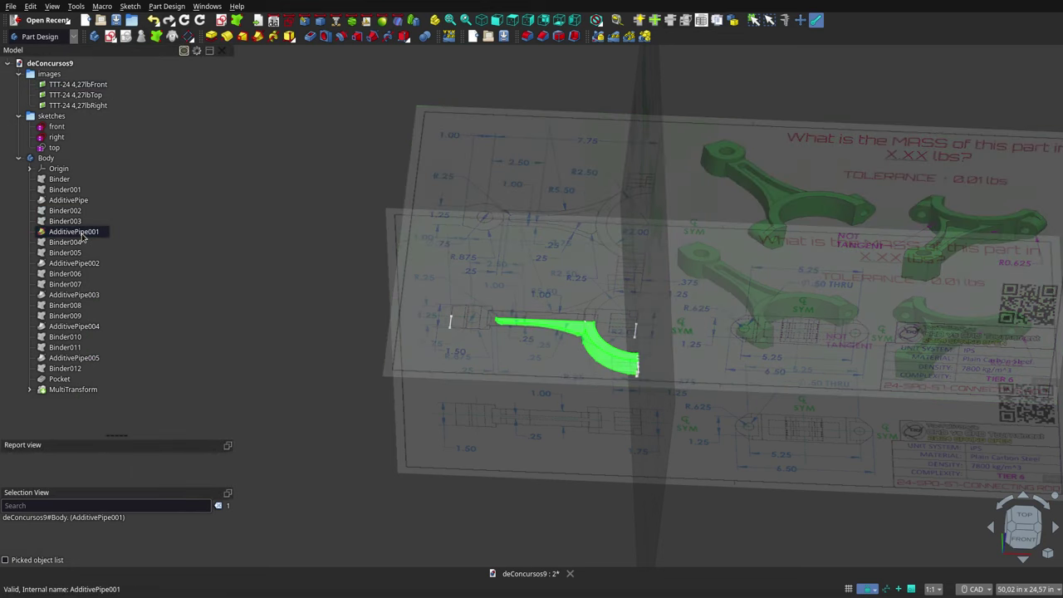
left_click(80, 253, "shift")
key("space")
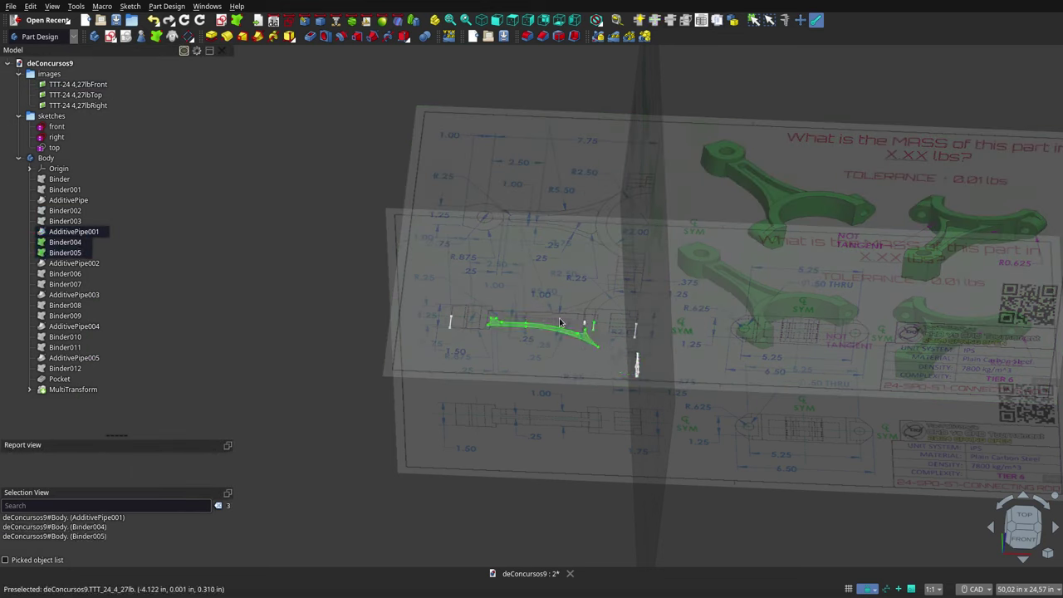
scroll(562, 324, "up", 2)
mouse_move(562, 324)
middle_mouse_down()
mouse_move(553, 255)
mouse_move(554, 277)
middle_mouse_up()
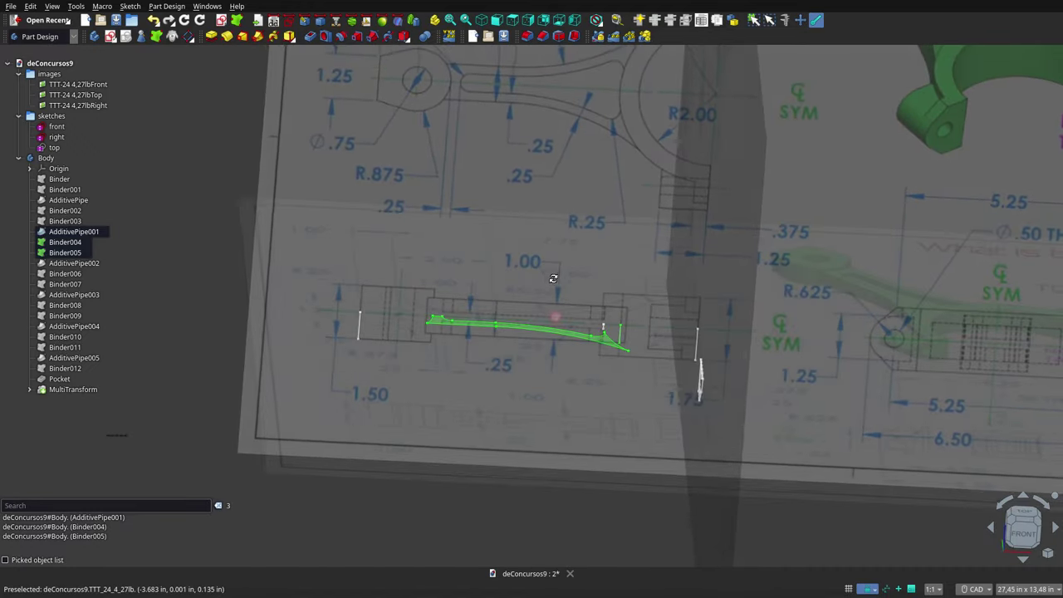
- Select Binder004, Binder005 and AdditivePipe002 and orbit to inspect the AdditivePipe002 solid
left_click(73, 242)
left_click(77, 264, "shift")
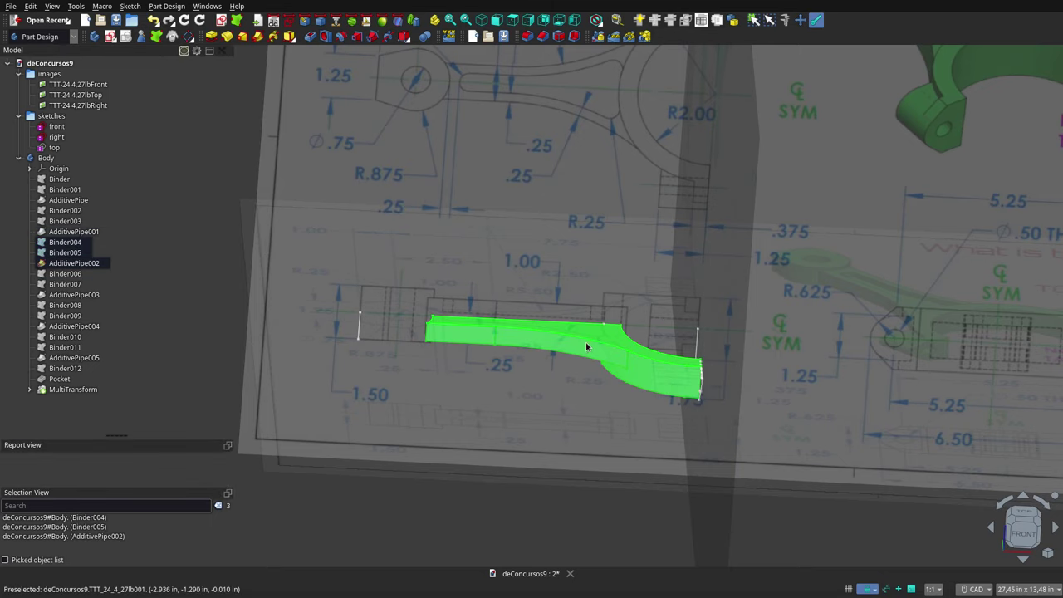
left_click(581, 332)
mouse_move(574, 288)
middle_mouse_down()
mouse_move(558, 309)
mouse_move(581, 185)
mouse_move(581, 83)
mouse_move(554, 86)
mouse_move(578, 296)
middle_mouse_up()
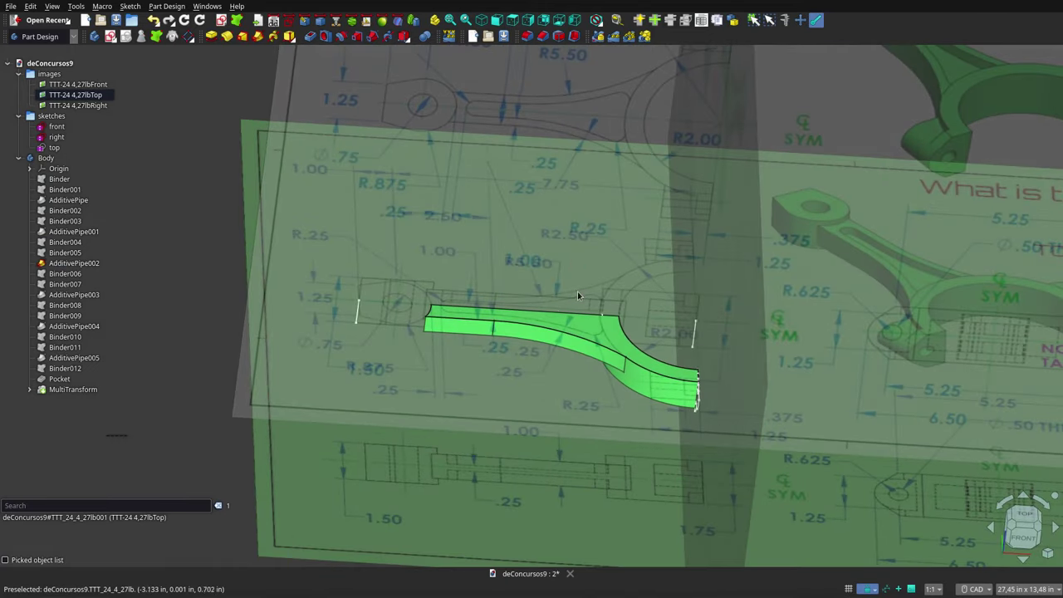
- Select AdditivePipe002 with Binder006 and Binder007 and orbit around the part
left_click(70, 274)
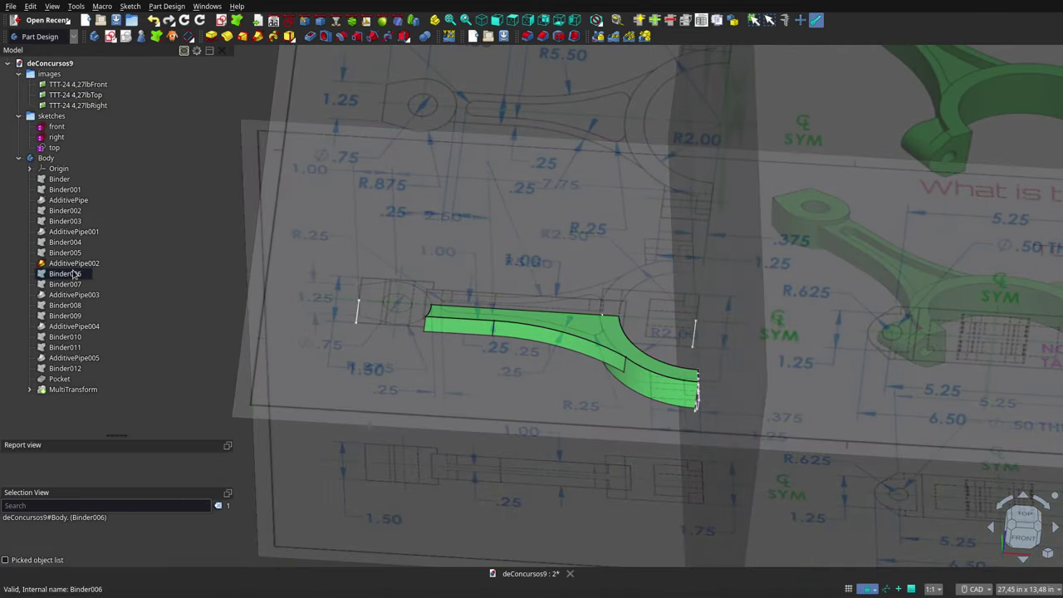
left_click(73, 264)
left_click(70, 285, "shift")
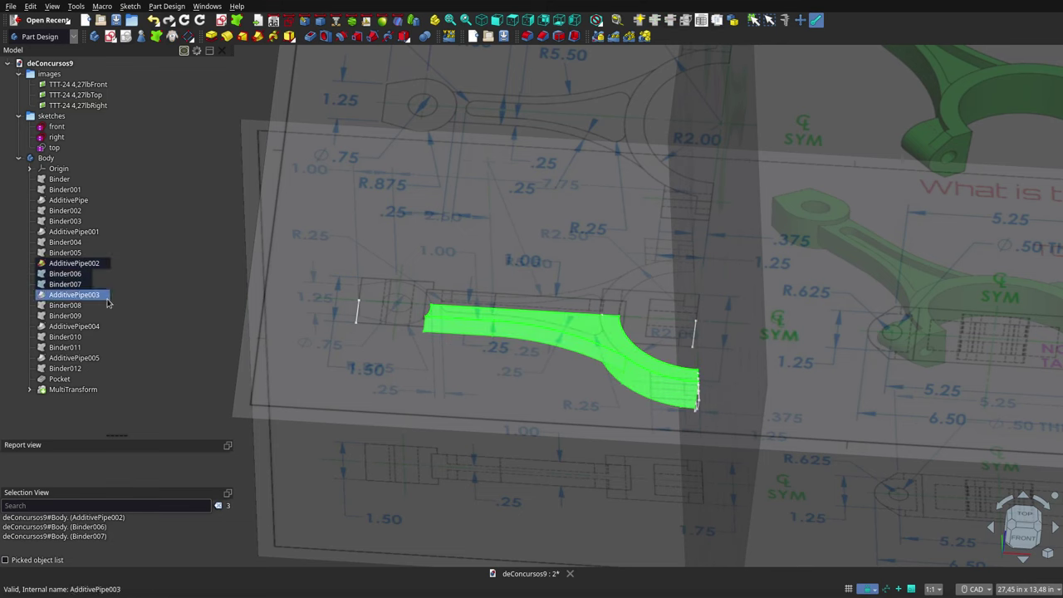
mouse_move(525, 328)
middle_mouse_down()
mouse_move(582, 277)
mouse_move(510, 274)
mouse_move(477, 292)
middle_mouse_up()
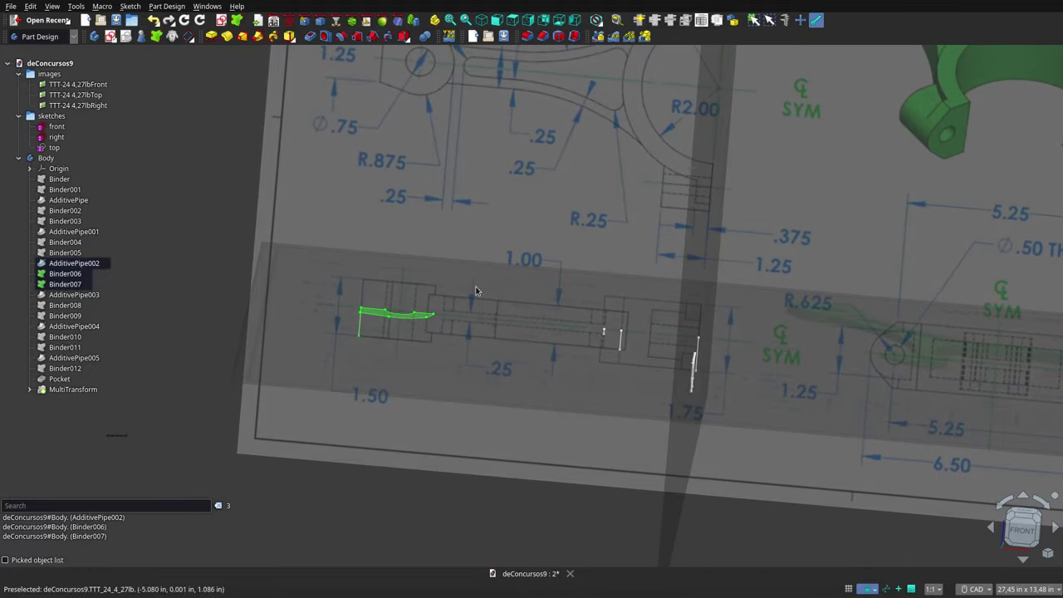
- Swap Binder006 and Binder007 for the AdditivePipe003 solid, then view the slab from below
left_click(74, 295, "ctrl")
left_click(74, 262, "ctrl")
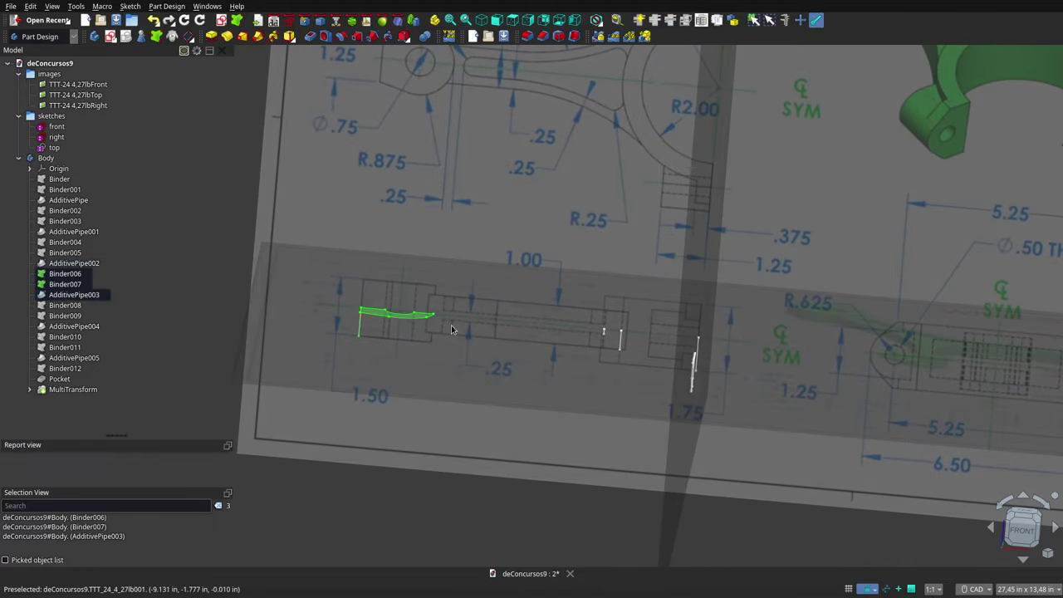
key("space")
mouse_move(541, 332)
middle_mouse_down()
mouse_move(656, 340)
mouse_move(678, 294)
mouse_move(643, 202)
mouse_move(548, 313)
mouse_move(552, 345)
mouse_move(623, 347)
mouse_move(523, 356)
mouse_move(482, 379)
mouse_move(541, 290)
mouse_move(583, 88)
mouse_move(376, 193)
middle_mouse_up()
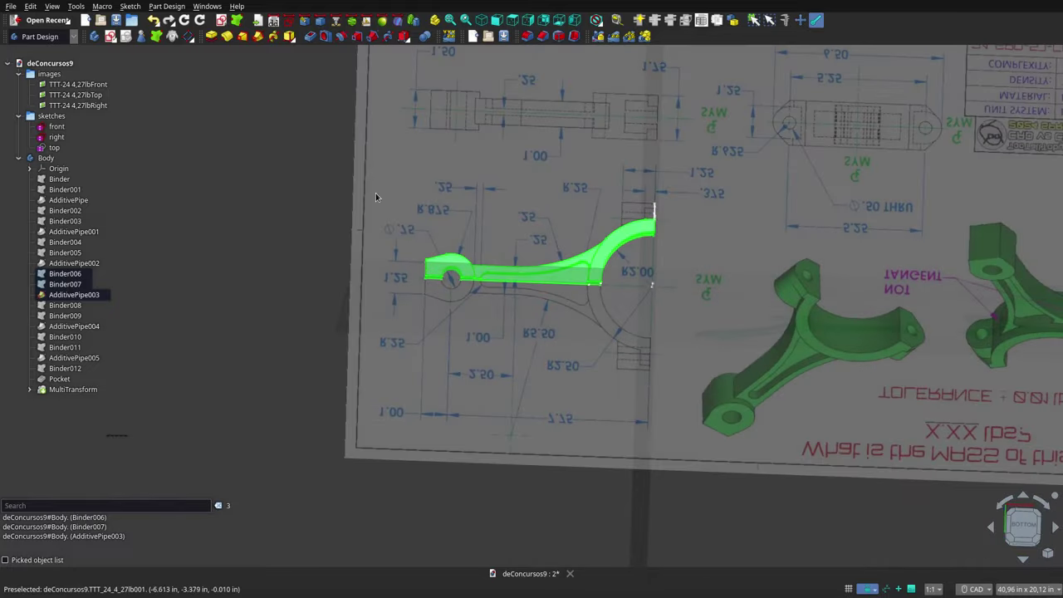
left_click(336, 197)
scroll(509, 221, "up", 3)
scroll(521, 220, "up", 3)
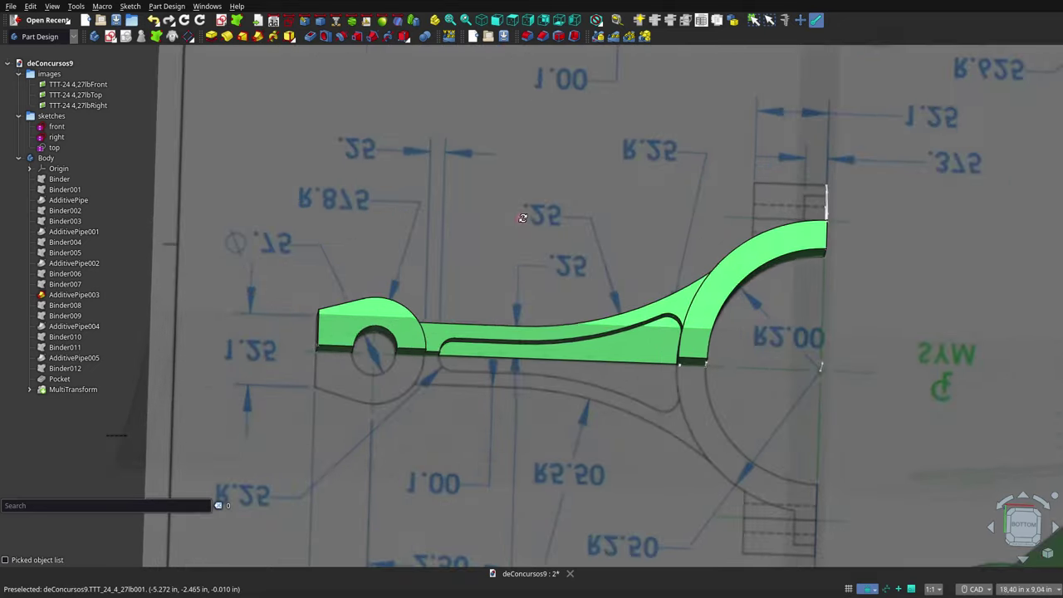
middle_click_drag(497, 237, 536, 259)
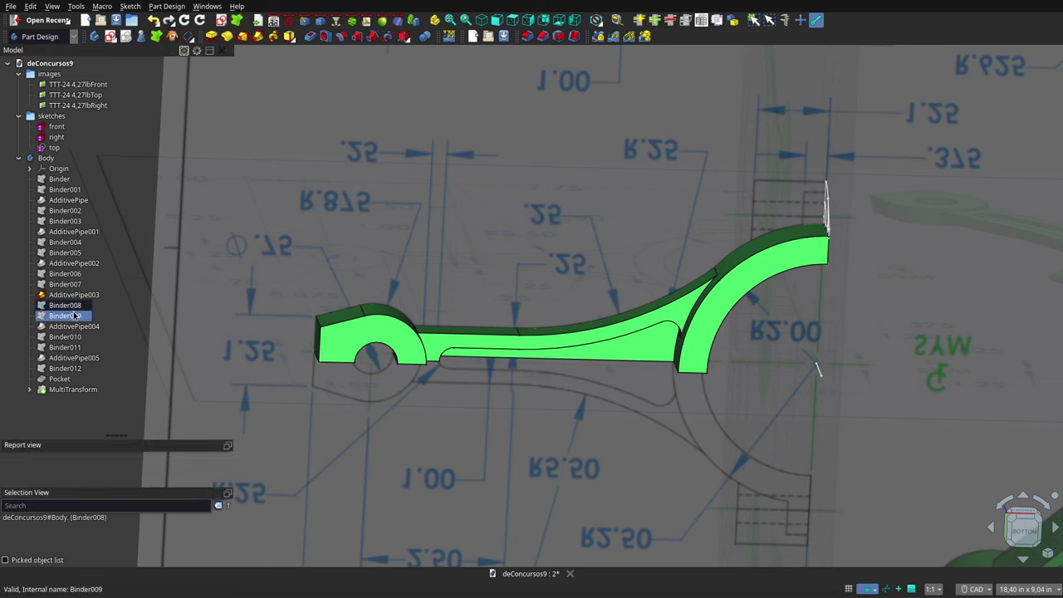
left_click(73, 295)
left_click(75, 316, "shift")
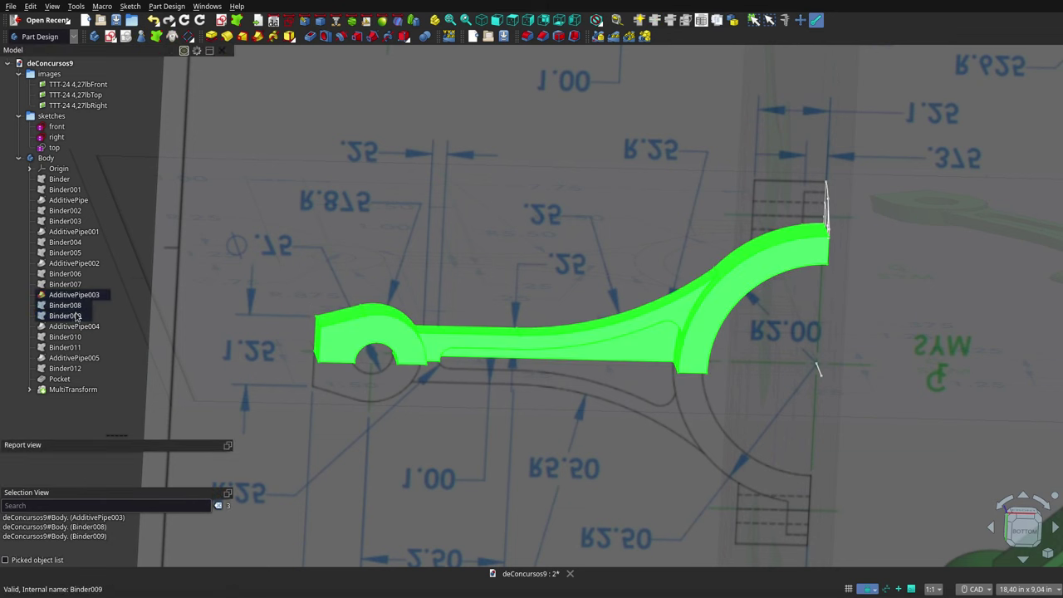
key("space")
scroll(527, 309, "down", 3)
mouse_move(637, 296)
middle_mouse_down()
mouse_move(636, 379)
mouse_move(619, 396)
mouse_move(539, 254)
mouse_move(538, 177)
mouse_move(686, 124)
mouse_move(680, 153)
middle_mouse_up()
scroll(666, 255, "down", 3)
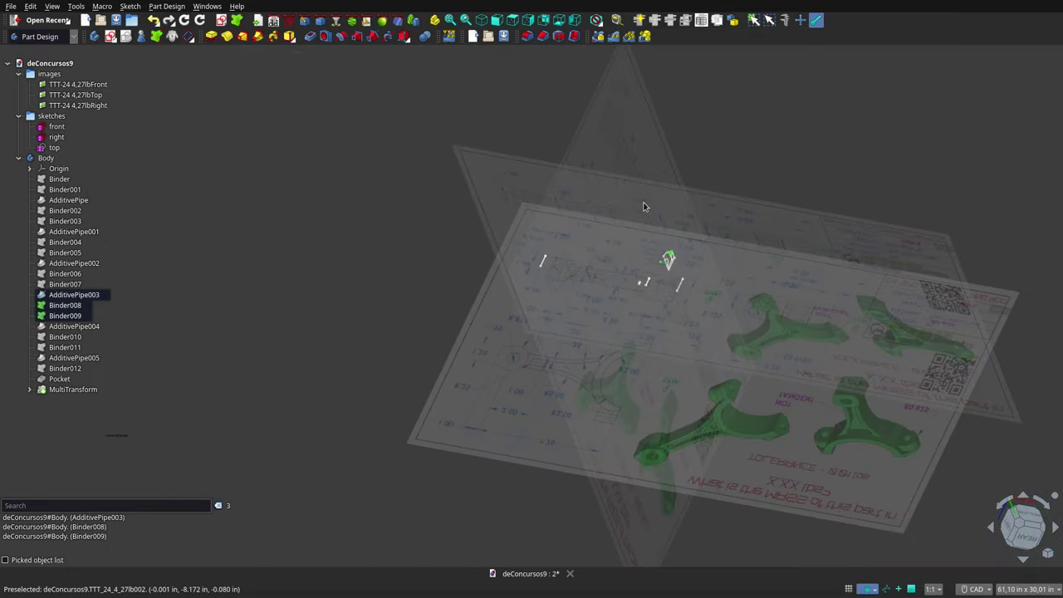
mouse_move(643, 206)
middle_mouse_down()
mouse_move(605, 451)
mouse_move(594, 451)
middle_mouse_up()
scroll(679, 227, "down", 3)
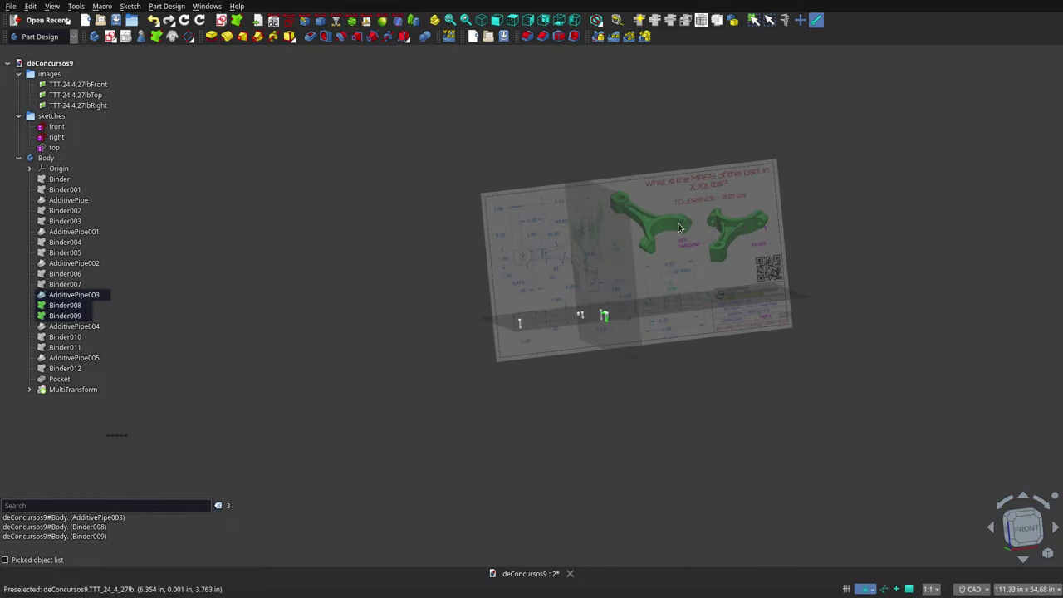
scroll(679, 226, "up", 3)
scroll(686, 217, "up", 3)
scroll(483, 376, "up", 2)
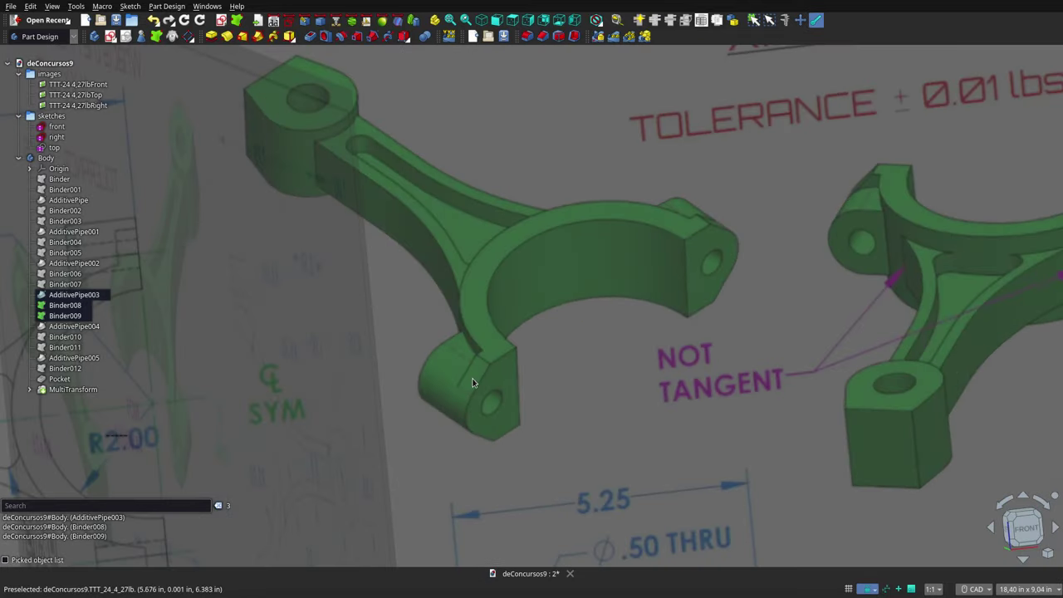
scroll(664, 318, "down", 3)
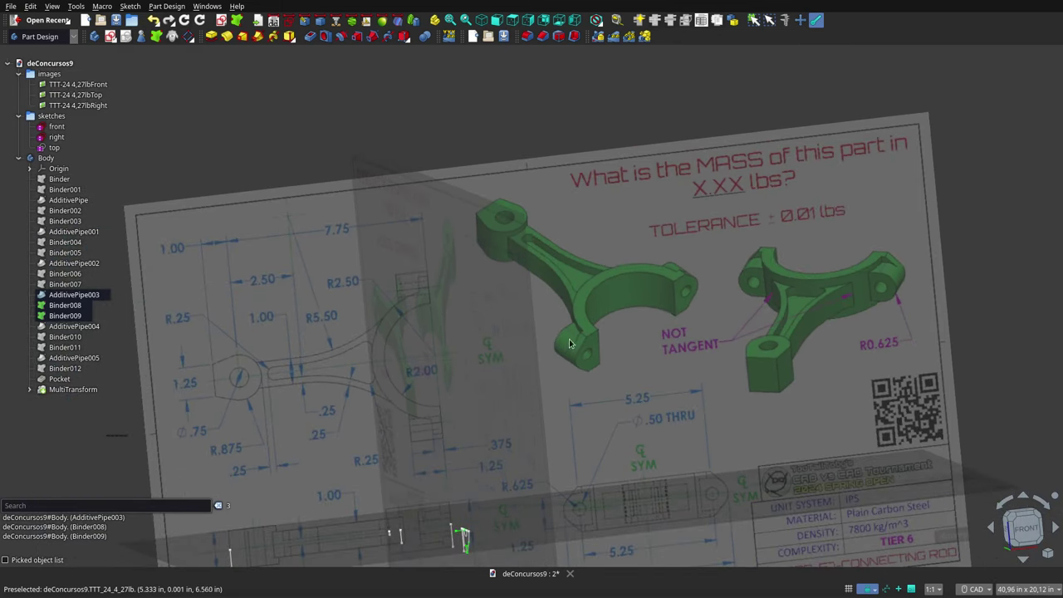
left_click(73, 306)
left_click(72, 326, "shift")
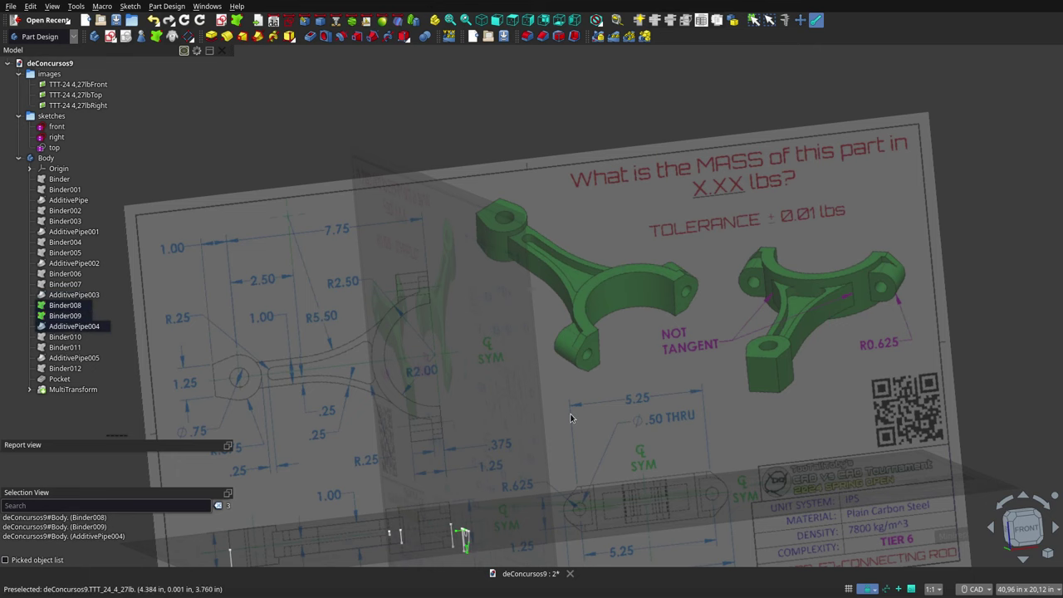
key("space")
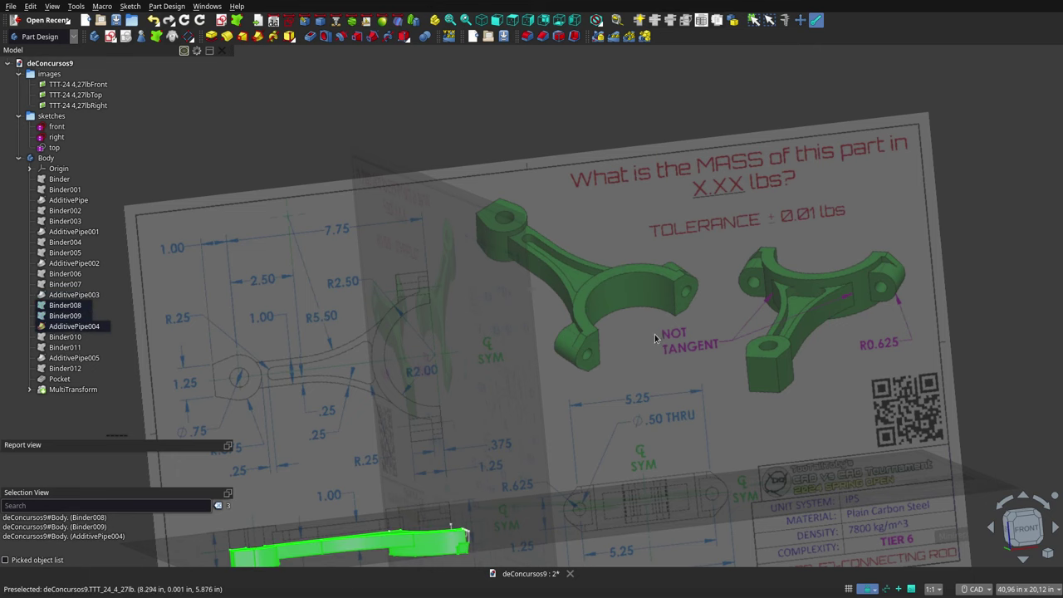
scroll(655, 338, "down", 2)
scroll(603, 459, "up", 4)
scroll(569, 446, "up", 5)
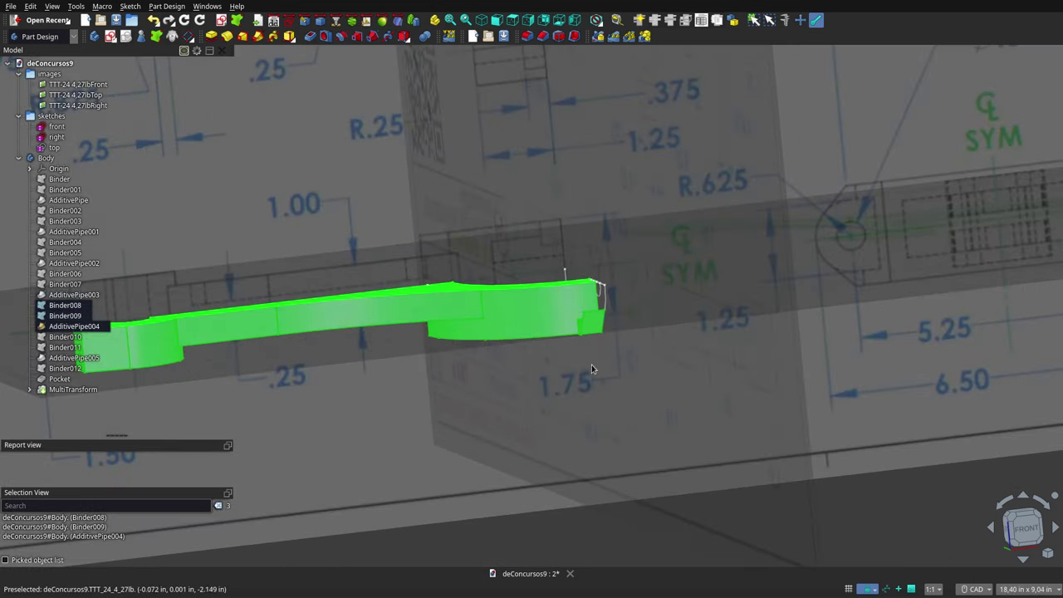
left_click(591, 365)
mouse_move(591, 365)
middle_mouse_down()
mouse_move(477, 341)
mouse_move(612, 343)
middle_mouse_up()
scroll(696, 333, "down", 2)
middle_click_drag(603, 290, 630, 306)
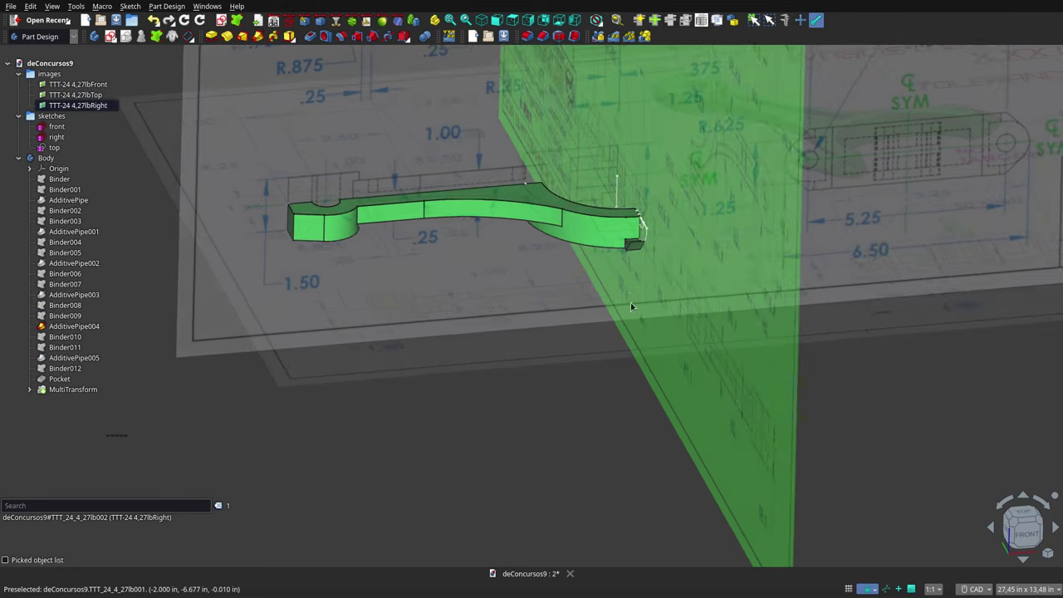
scroll(682, 214, "down", 2)
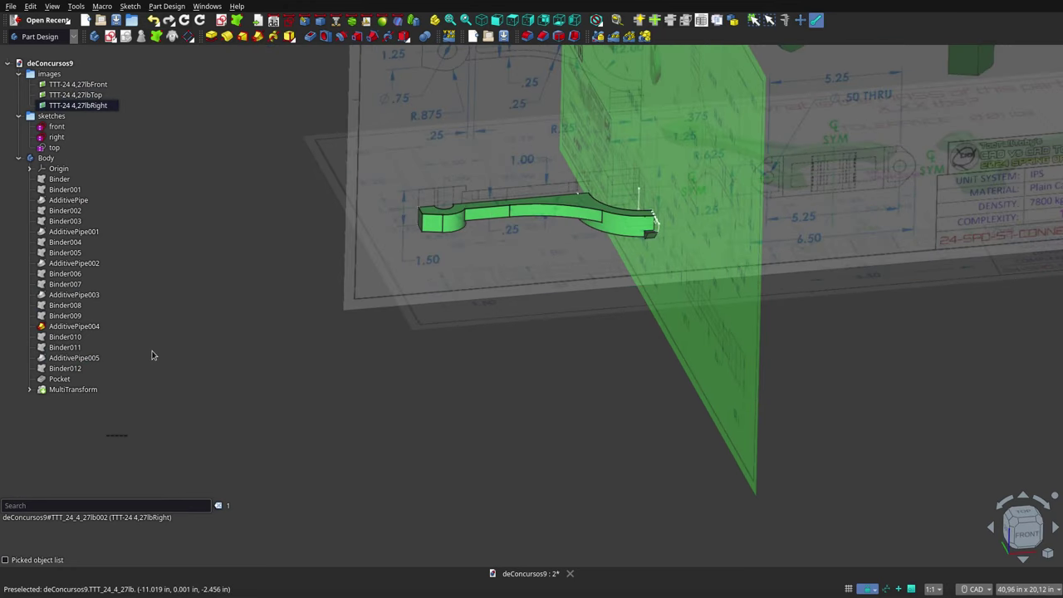
left_click(82, 328)
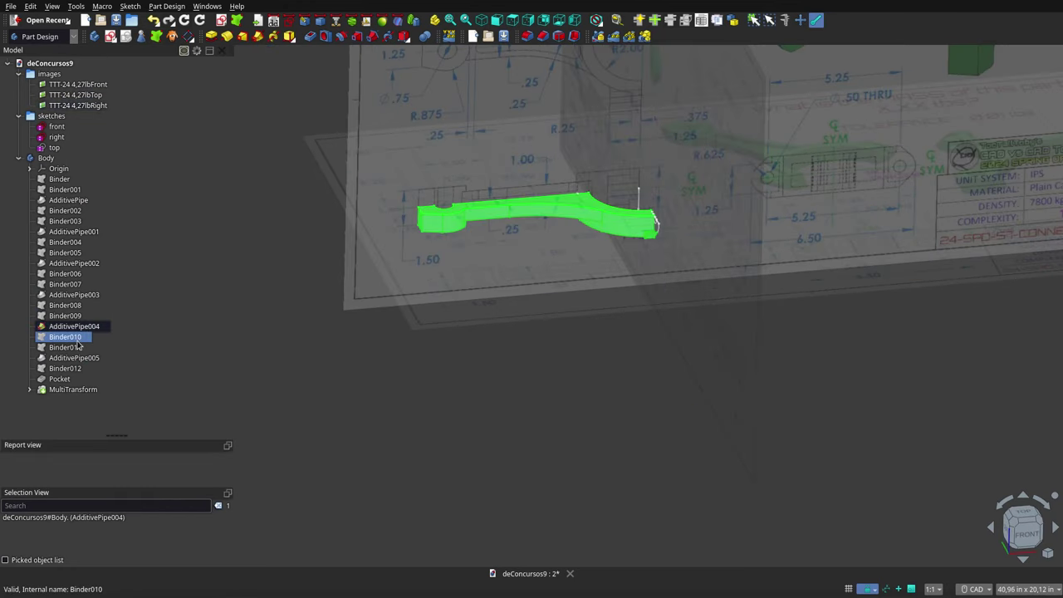
- Hide the AdditivePipe004 solid and orbit to inspect the Binder010 and Binder011 profiles
left_click(77, 347, "shift")
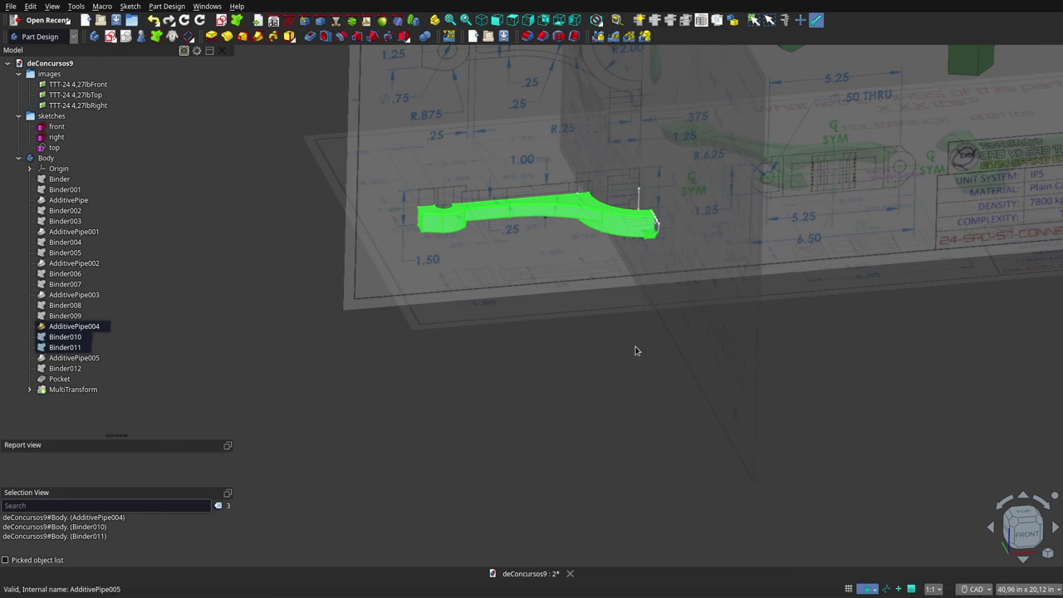
key("space")
scroll(669, 230, "up", 3)
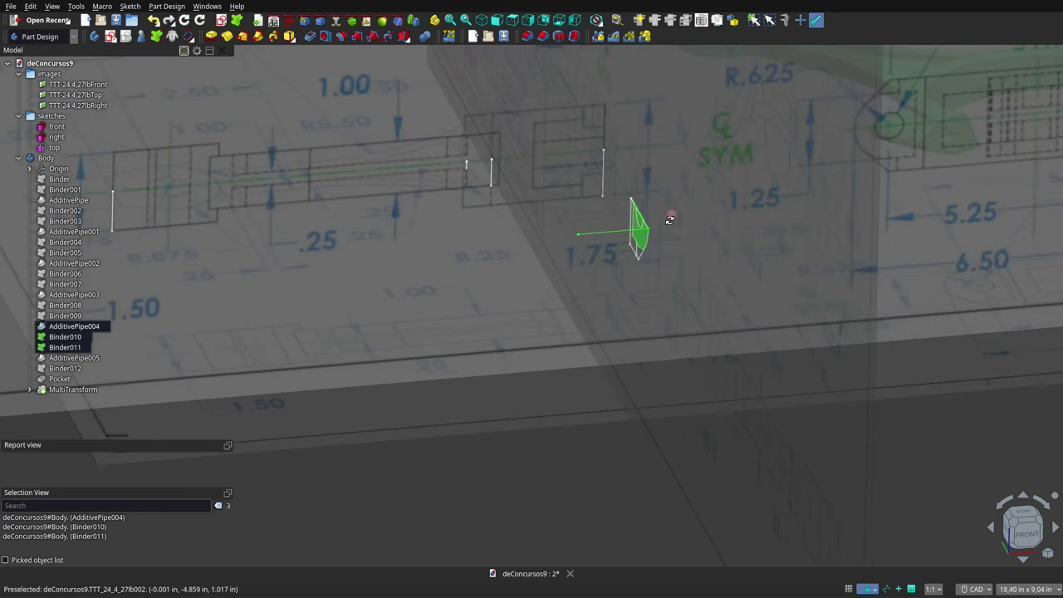
mouse_move(669, 216)
middle_mouse_down()
mouse_move(655, 257)
mouse_move(617, 254)
mouse_move(668, 239)
middle_mouse_up()
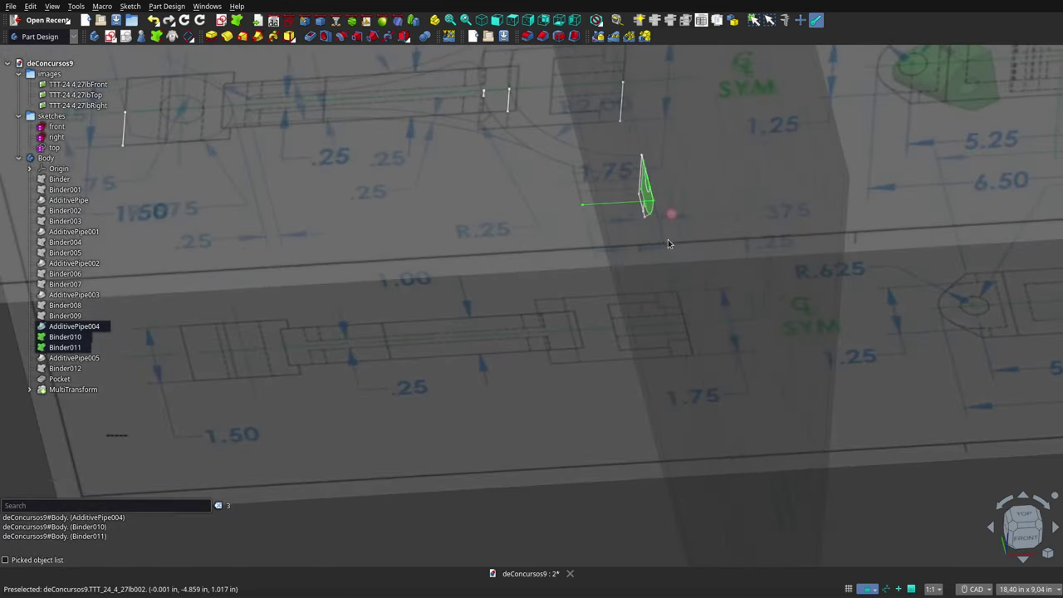
scroll(666, 247, "down", 3)
- Show the AdditivePipe005 solid and orbit the scene around it
left_click(74, 336)
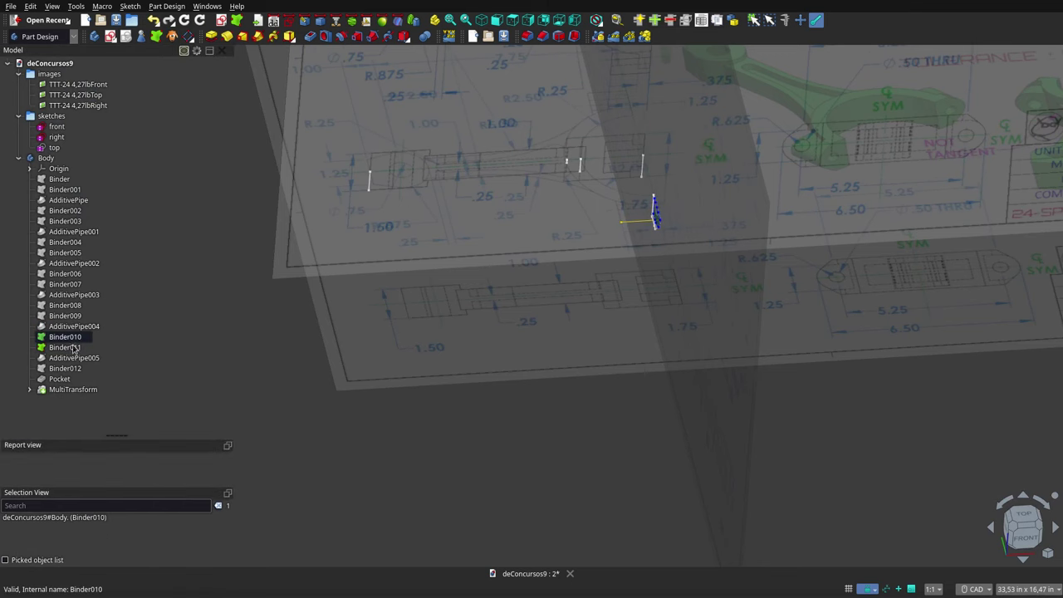
left_click(75, 358, "shift")
key("space")
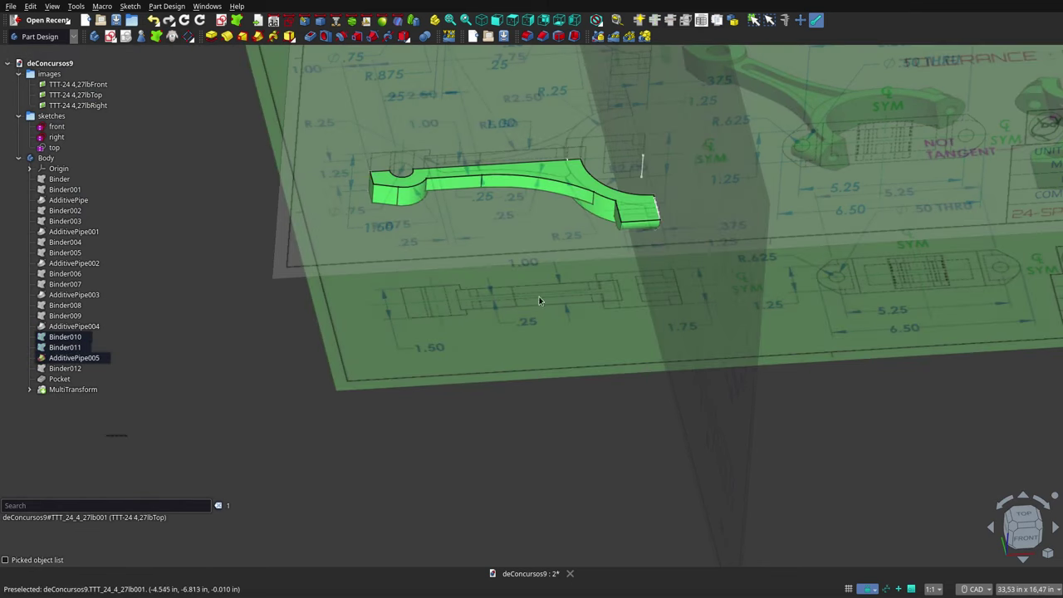
left_click(539, 296)
mouse_move(538, 297)
middle_mouse_down()
mouse_move(399, 273)
mouse_move(666, 92)
mouse_move(557, 253)
mouse_move(498, 316)
middle_mouse_up()
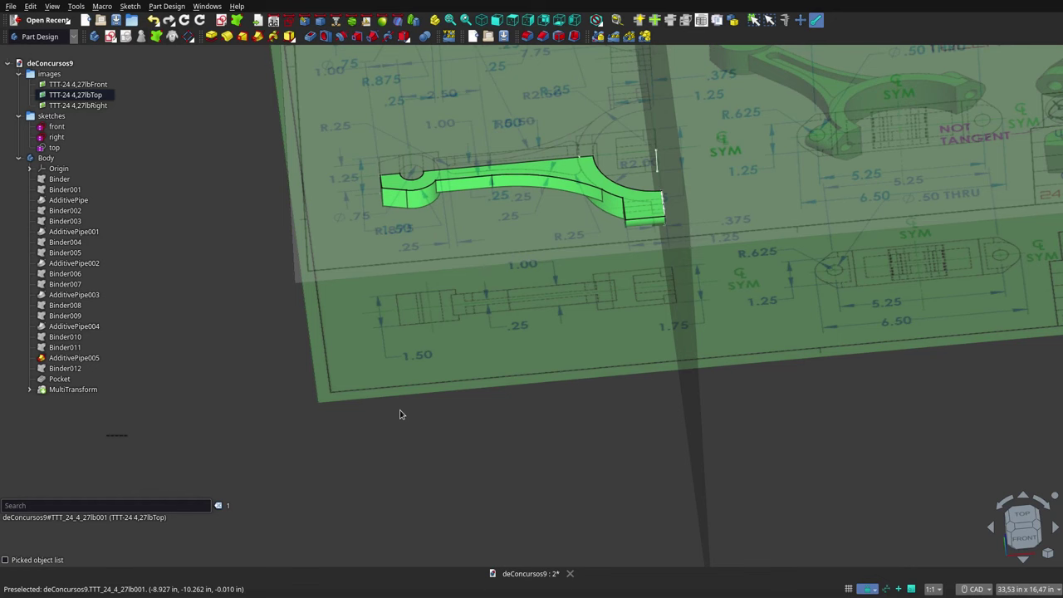
- Hide AdditivePipe005 and orbit around the revealed Binder012 profile
left_click(74, 358)
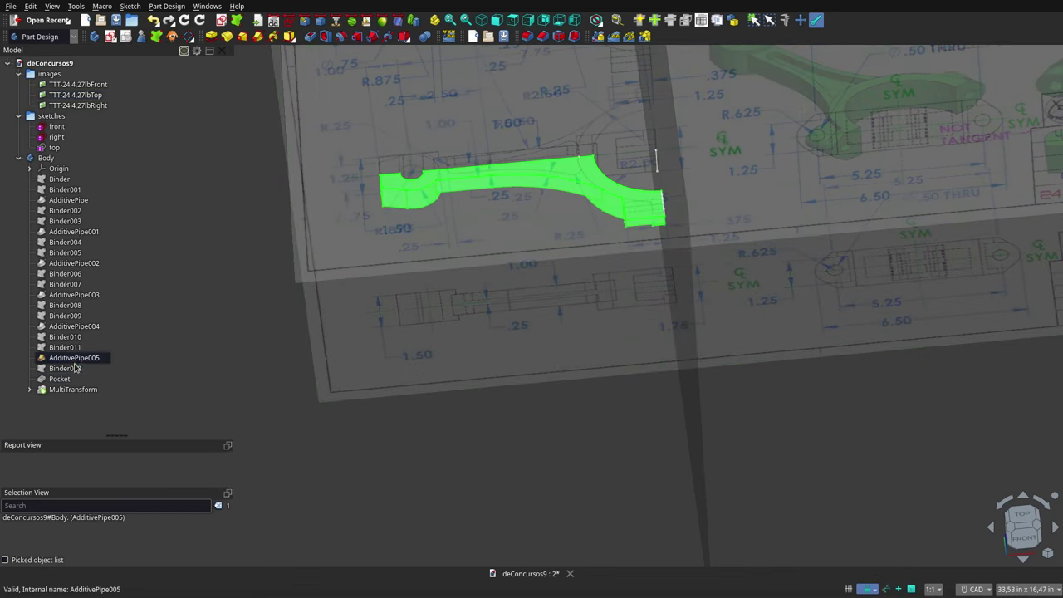
key("space")
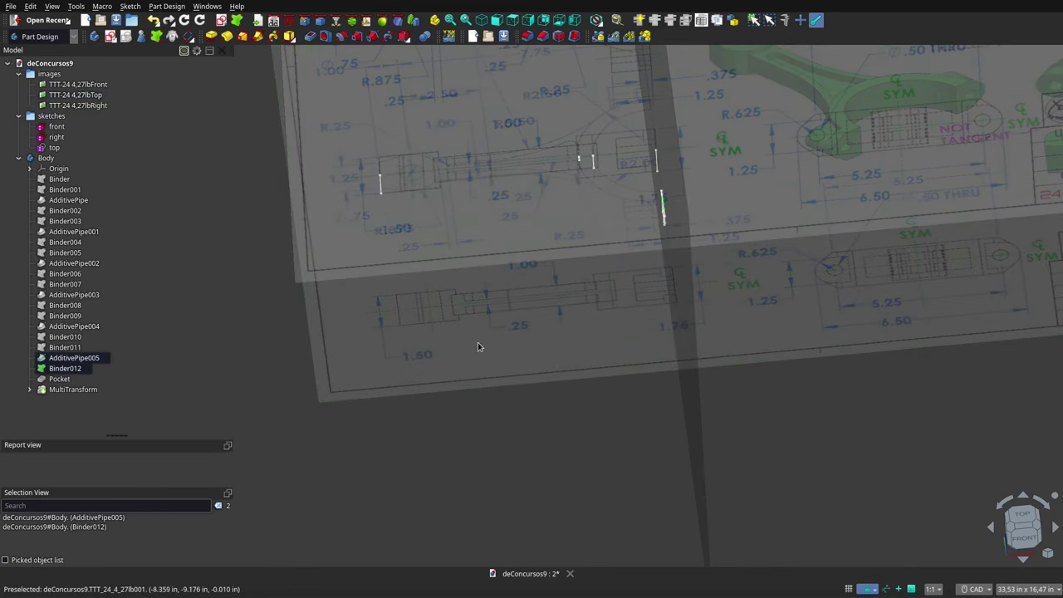
middle_click_drag(477, 347, 688, 302)
scroll(536, 241, "up", 2)
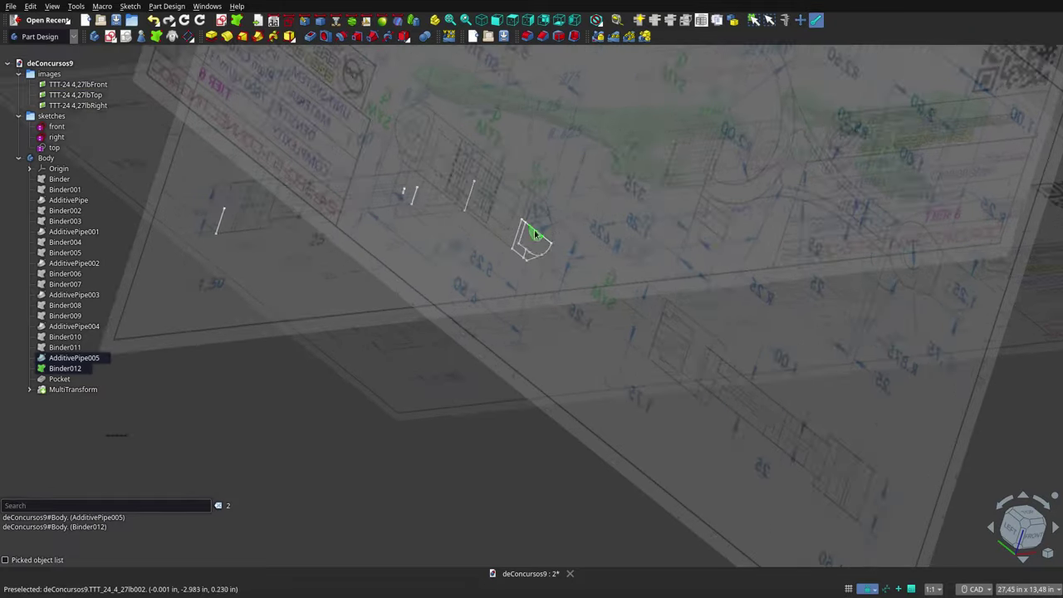
scroll(536, 241, "up", 3)
scroll(552, 241, "down", 5)
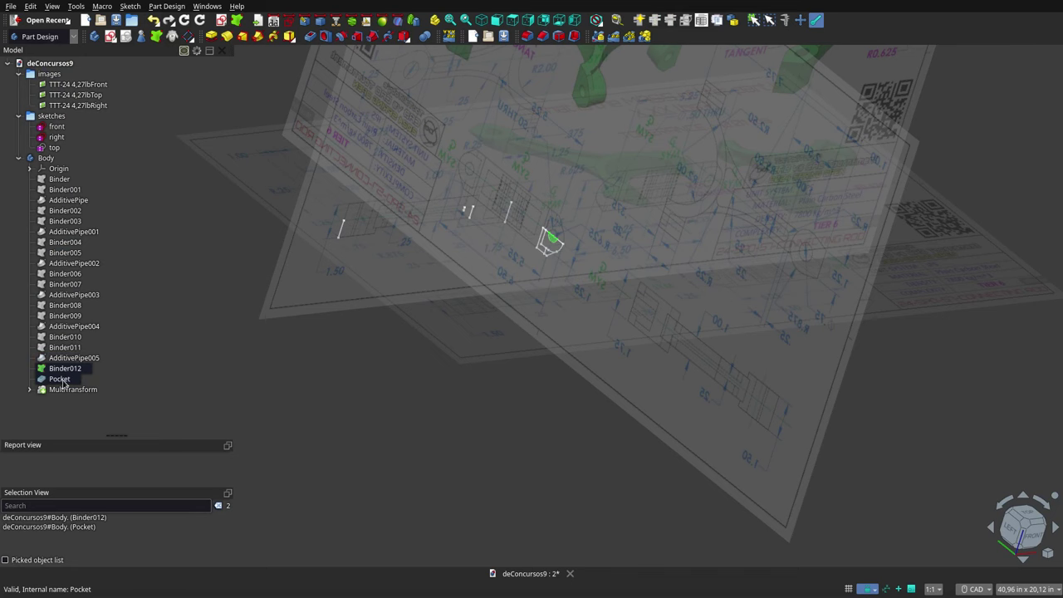
scroll(531, 351, "down", 3)
- Orbit and zoom to inspect the half-rod's side faces and stepped small end from above
middle_click_drag(531, 351, 432, 393)
scroll(523, 308, "up", 4)
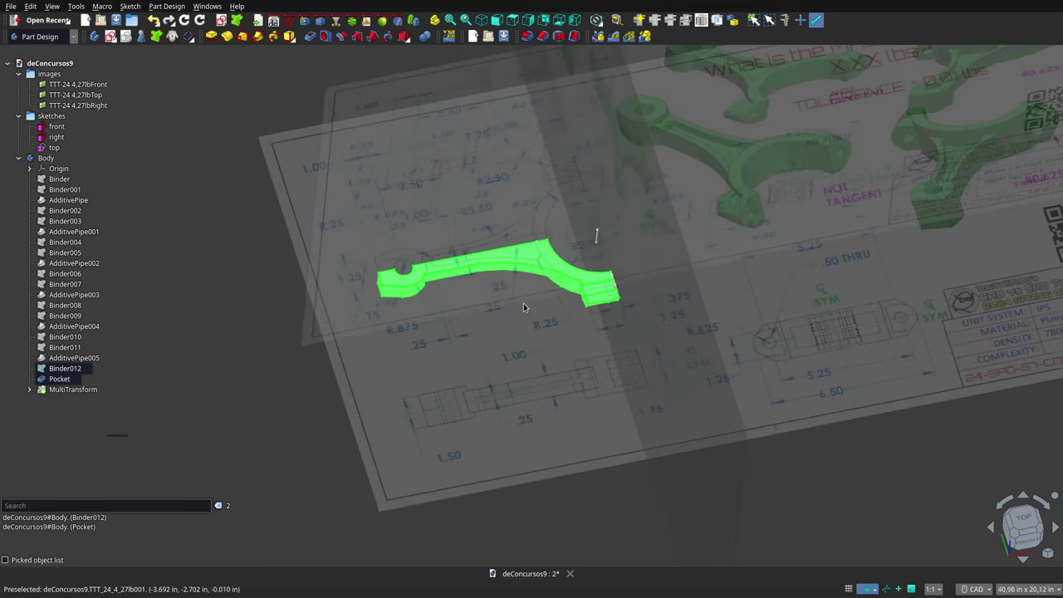
scroll(524, 303, "up", 2)
scroll(526, 307, "up", 2)
middle_click_drag(553, 308, 548, 309)
scroll(537, 268, "up", 2)
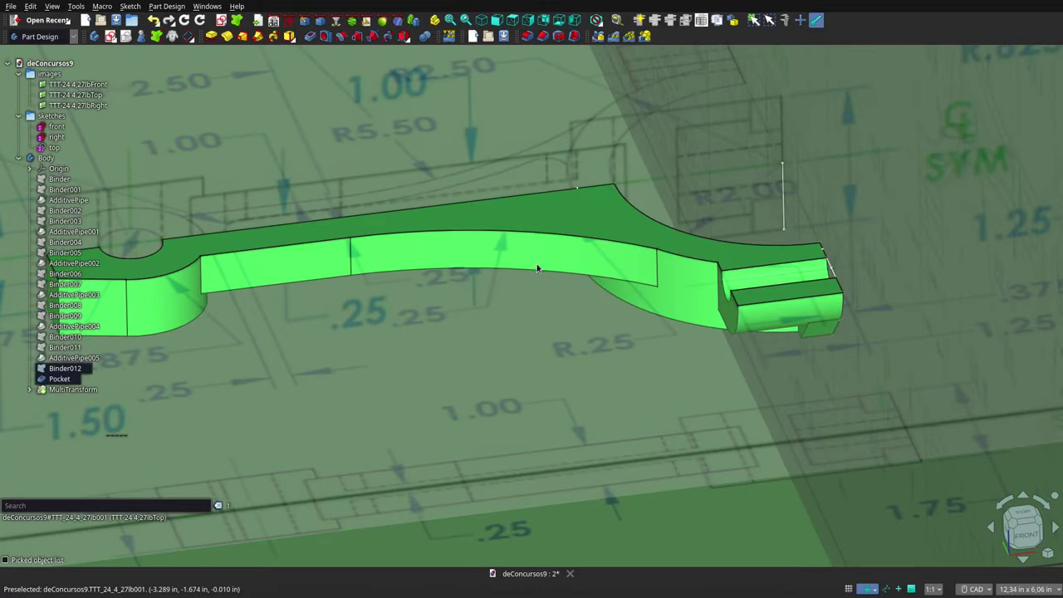
left_click(537, 268)
scroll(582, 283, "down", 3)
mouse_move(537, 268)
middle_mouse_down()
mouse_move(582, 283)
mouse_move(343, 310)
mouse_move(460, 360)
mouse_move(562, 301)
mouse_move(608, 256)
mouse_move(566, 347)
middle_mouse_up()
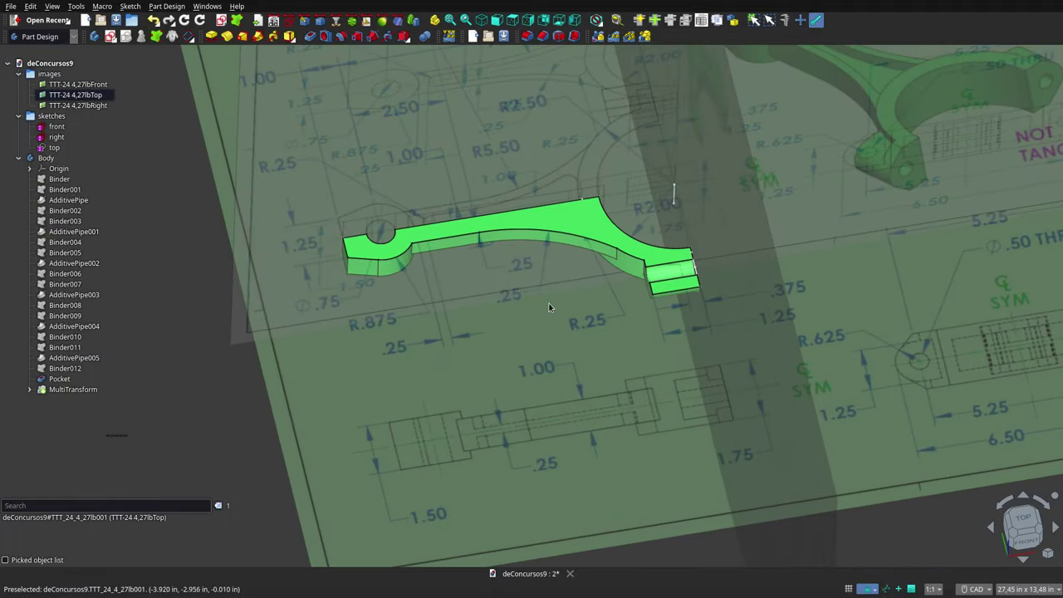
scroll(549, 307, "down", 1)
scroll(550, 317, "down", 4)
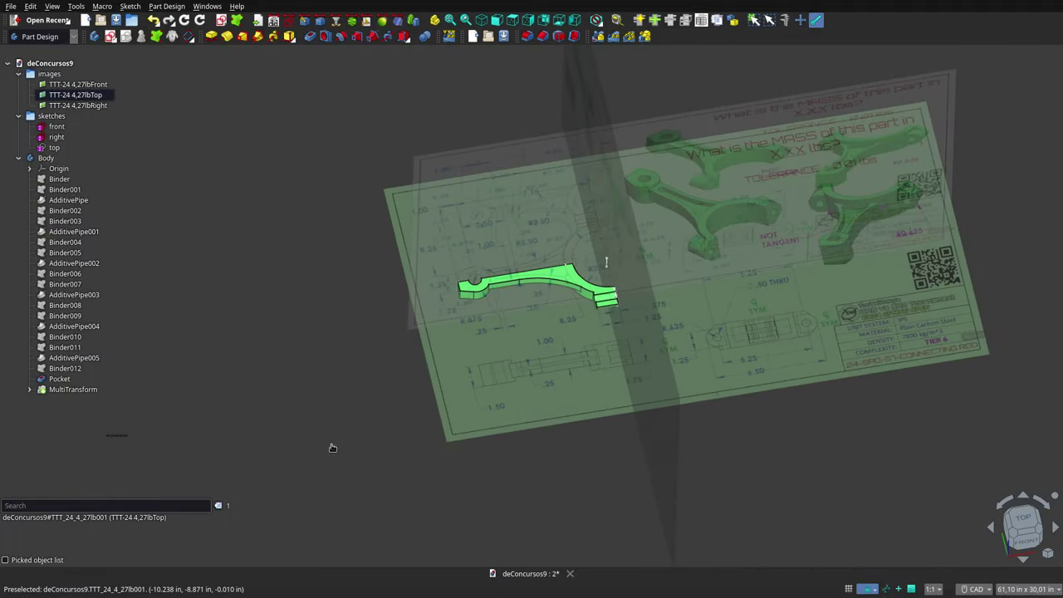
scroll(526, 249, "up", 2)
scroll(526, 249, "up", 2)
mouse_move(531, 262)
middle_mouse_down()
mouse_move(526, 245)
mouse_move(541, 230)
mouse_move(549, 266)
middle_mouse_up()
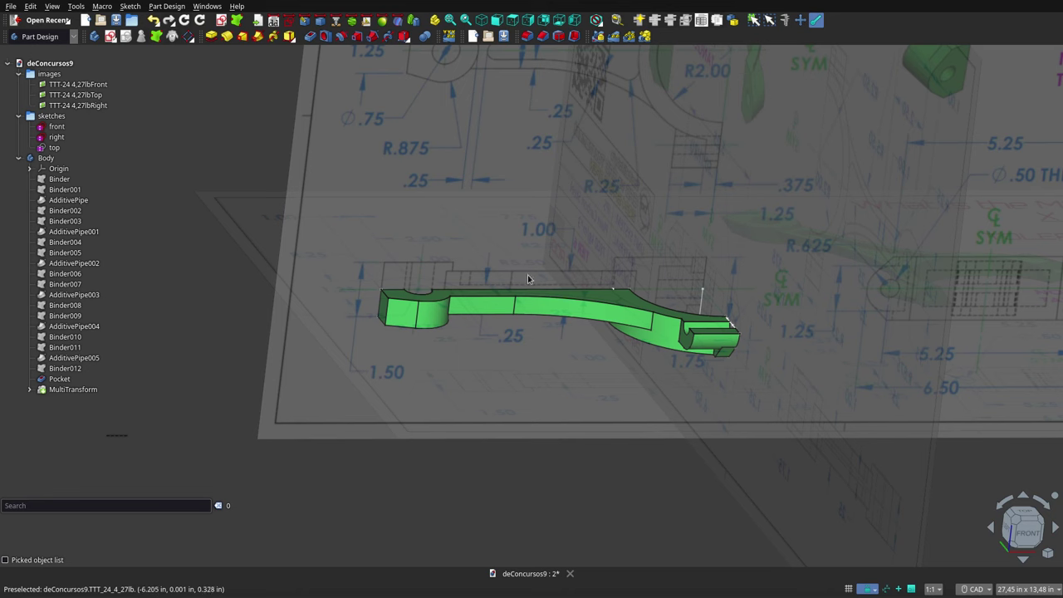
- In Top view, show the MultiTransform feature's complete connecting-rod solid
key("2")
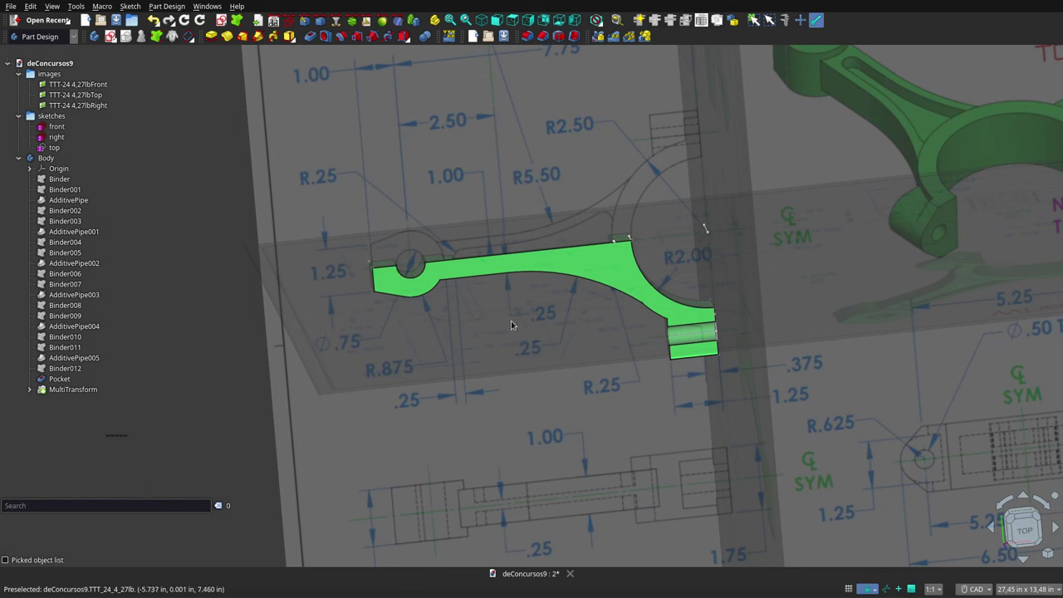
left_click(83, 392)
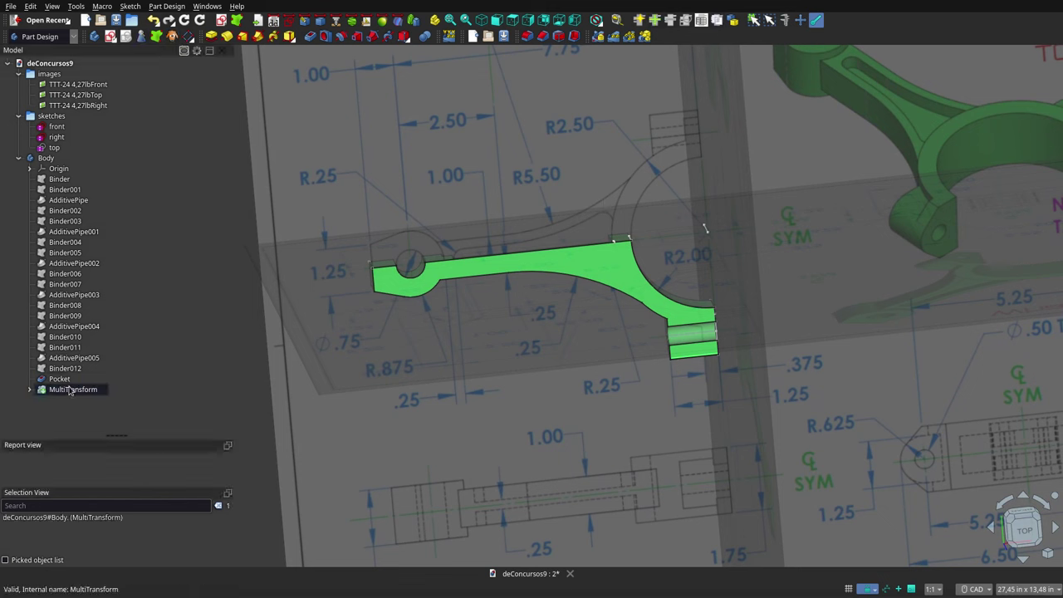
key("space")
- Fit the whole rod into view and orbit to see it edge-on, then angled from above
left_click(406, 368)
middle_click_drag(406, 368, 513, 294)
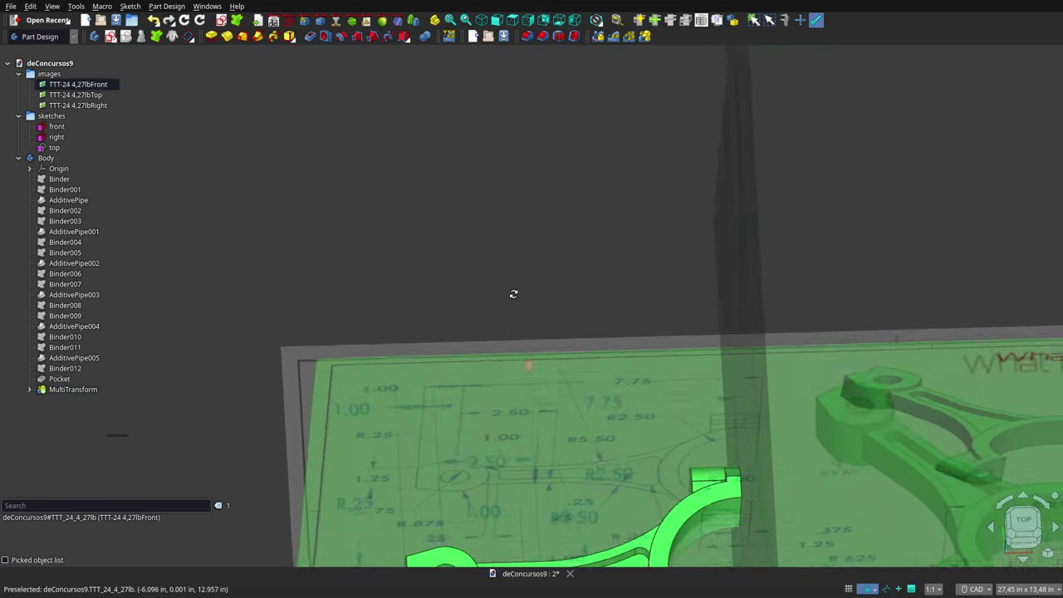
left_click(450, 20)
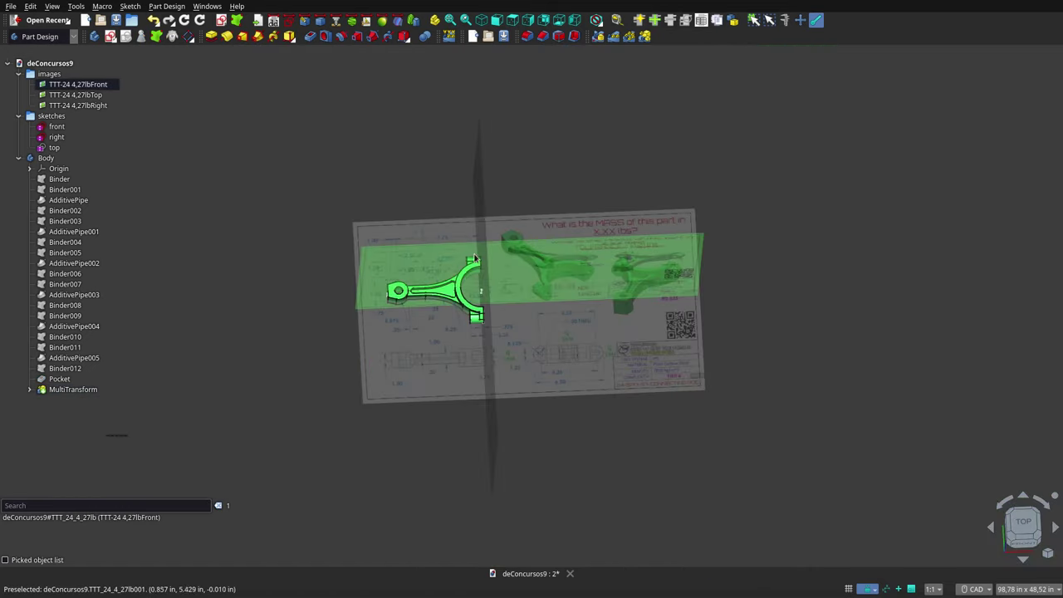
scroll(482, 299, "up", 3)
scroll(482, 299, "up", 3)
middle_click_drag(482, 299, 355, 208)
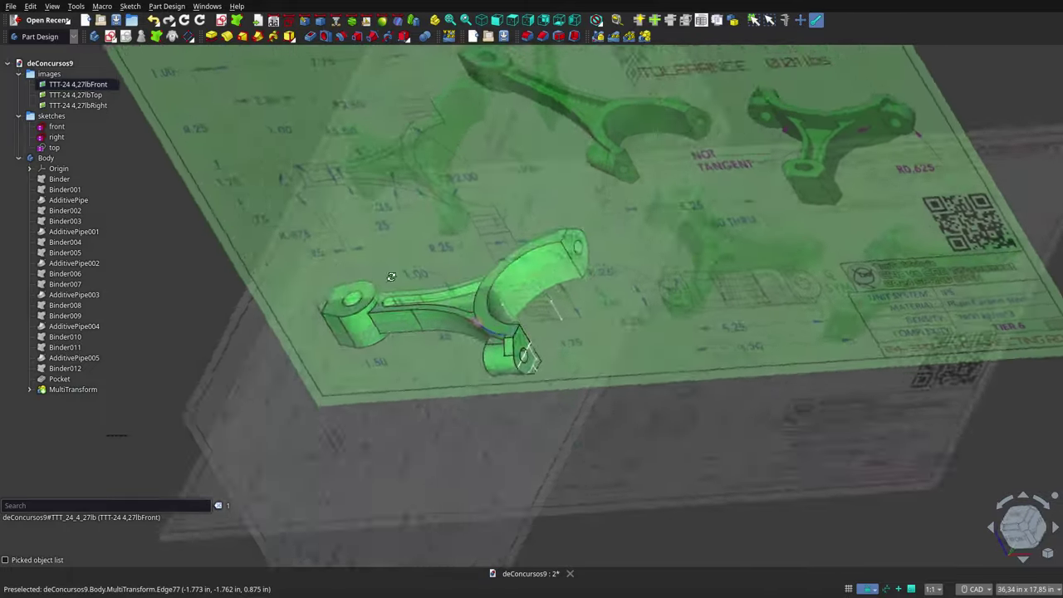
middle_click_drag(355, 208, 304, 237)
- Hide the reference drawing images and the sketch lines from the 3D view
left_click(49, 74)
key("space")
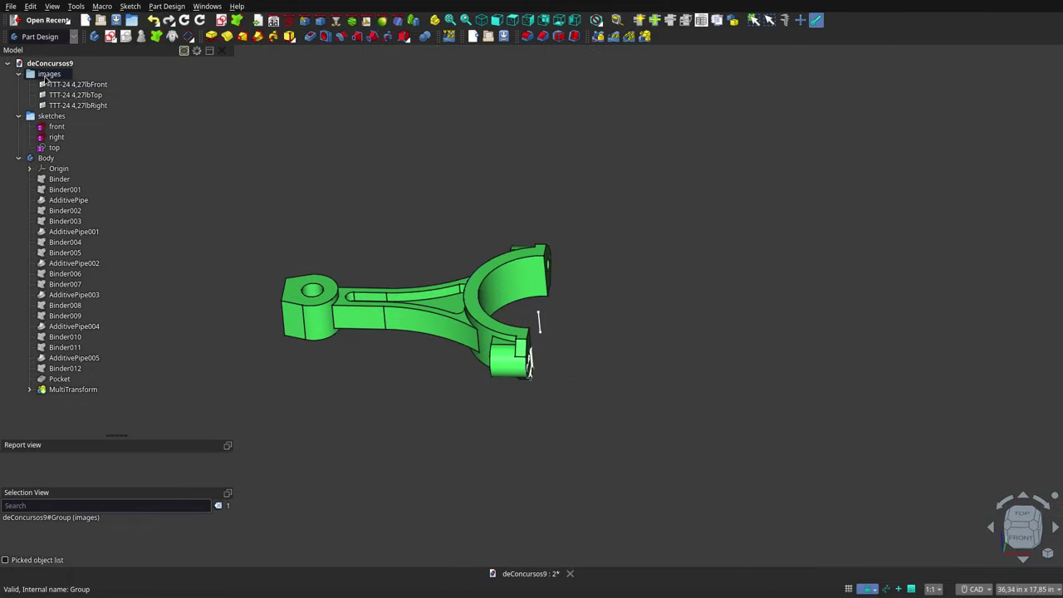
left_click(48, 116)
key("space")
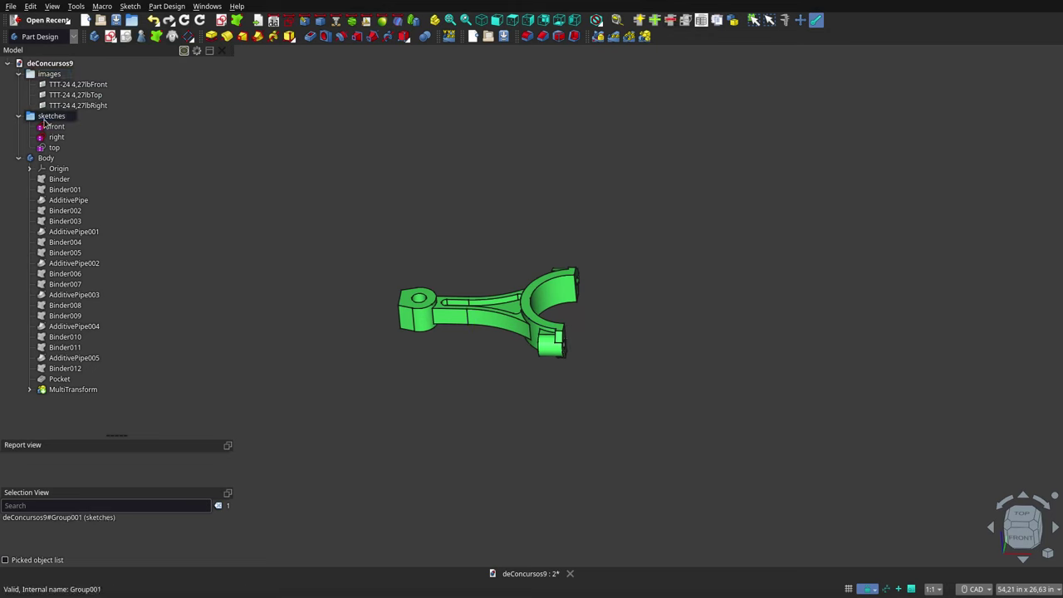
- Orbit and zoom the rod from a top-down view to a lower viewing angle
scroll(457, 321, "up", 3)
mouse_move(457, 321)
middle_mouse_down()
mouse_move(503, 442)
mouse_move(380, 391)
mouse_move(339, 339)
mouse_move(348, 239)
mouse_move(384, 204)
mouse_move(477, 204)
mouse_move(526, 227)
mouse_move(543, 209)
mouse_move(572, 324)
mouse_move(666, 352)
mouse_move(759, 344)
mouse_move(800, 283)
mouse_move(766, 220)
mouse_move(675, 200)
mouse_move(579, 340)
mouse_move(565, 387)
middle_mouse_up()
scroll(564, 387, "down", 2)
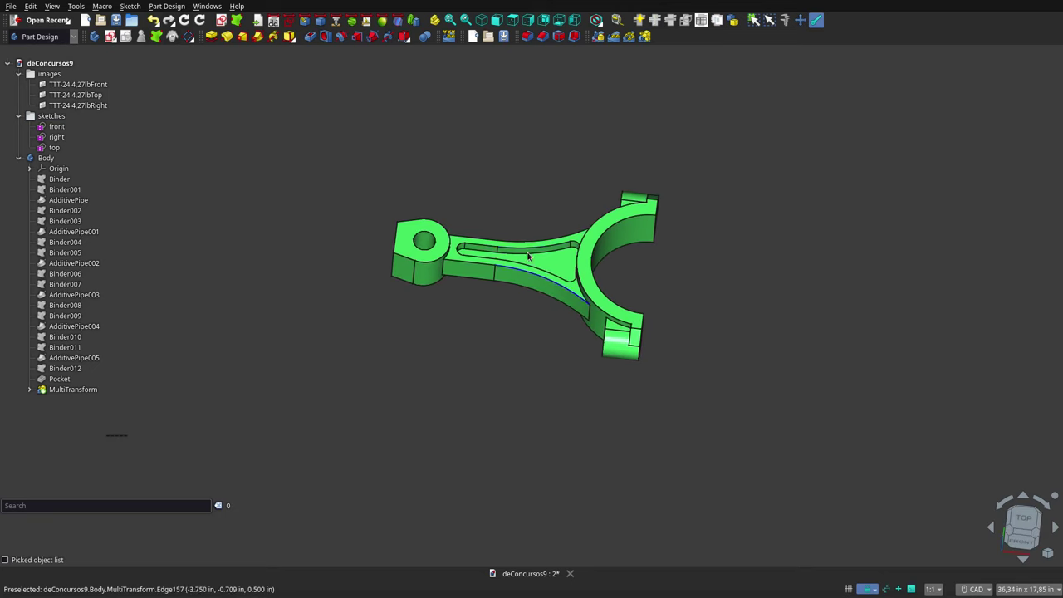
scroll(524, 246, "up", 5)
scroll(507, 361, "down", 3)
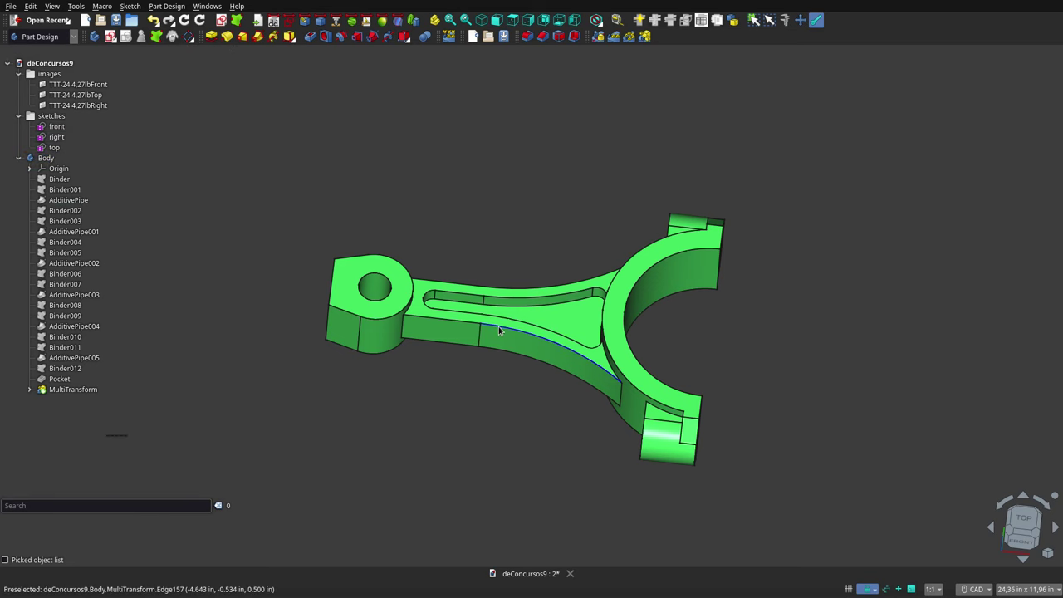
scroll(499, 332, "up", 1)
scroll(503, 357, "up", 1)
mouse_move(505, 387)
middle_mouse_down()
mouse_move(451, 412)
mouse_move(505, 420)
mouse_move(553, 451)
mouse_move(574, 448)
mouse_move(562, 420)
mouse_move(541, 434)
mouse_move(372, 341)
middle_mouse_up()
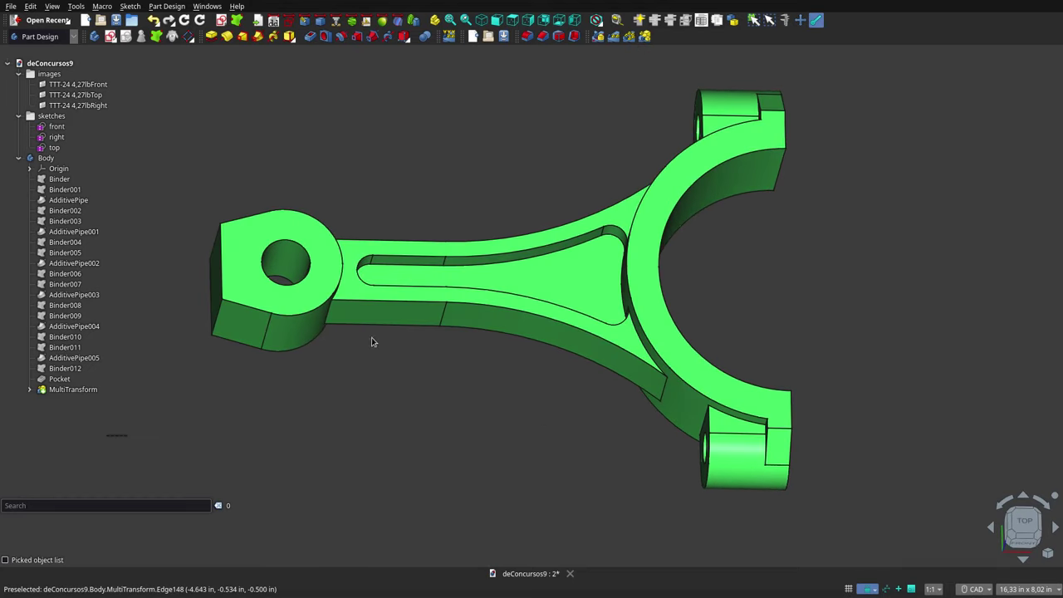
- Inspect the rod from oblique and low side views, then collapse the Body's feature list
left_click(56, 137)
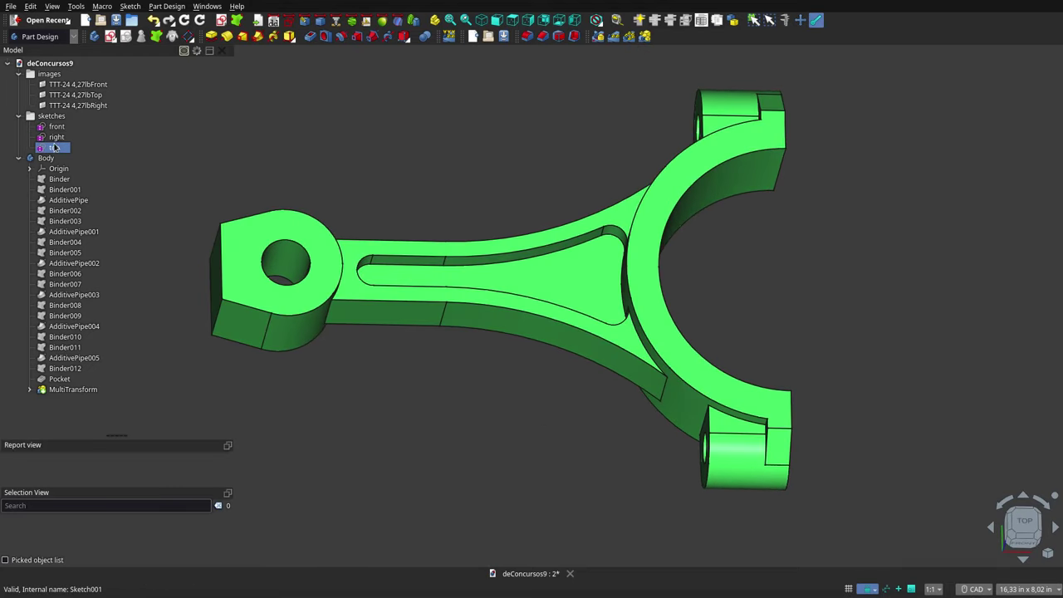
left_click(556, 366)
scroll(556, 366, "down", 2)
scroll(557, 366, "down", 1)
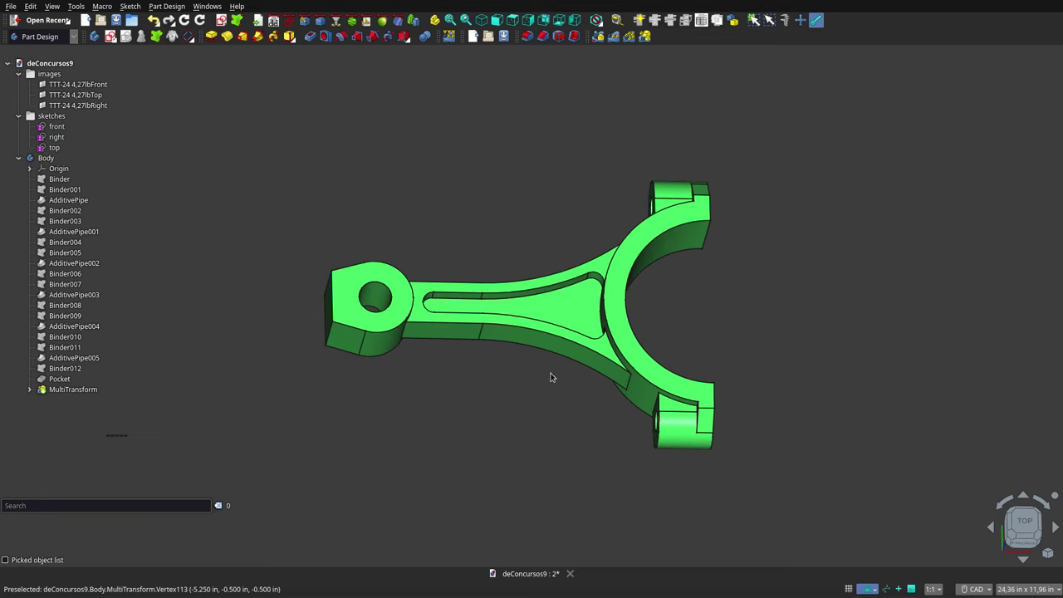
mouse_move(532, 389)
middle_mouse_down()
mouse_move(379, 346)
mouse_move(429, 310)
mouse_move(429, 280)
mouse_move(549, 315)
mouse_move(510, 399)
mouse_move(437, 398)
mouse_move(451, 408)
mouse_move(426, 391)
middle_mouse_up()
scroll(540, 333, "up", 1)
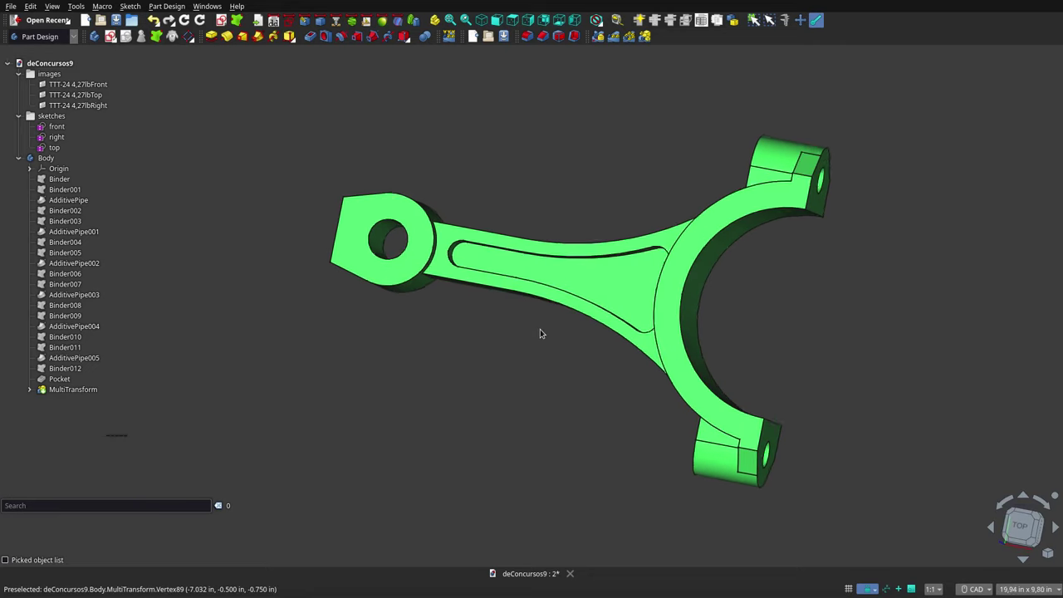
mouse_move(540, 332)
middle_mouse_down()
mouse_move(574, 207)
mouse_move(667, 230)
mouse_move(617, 281)
middle_mouse_up()
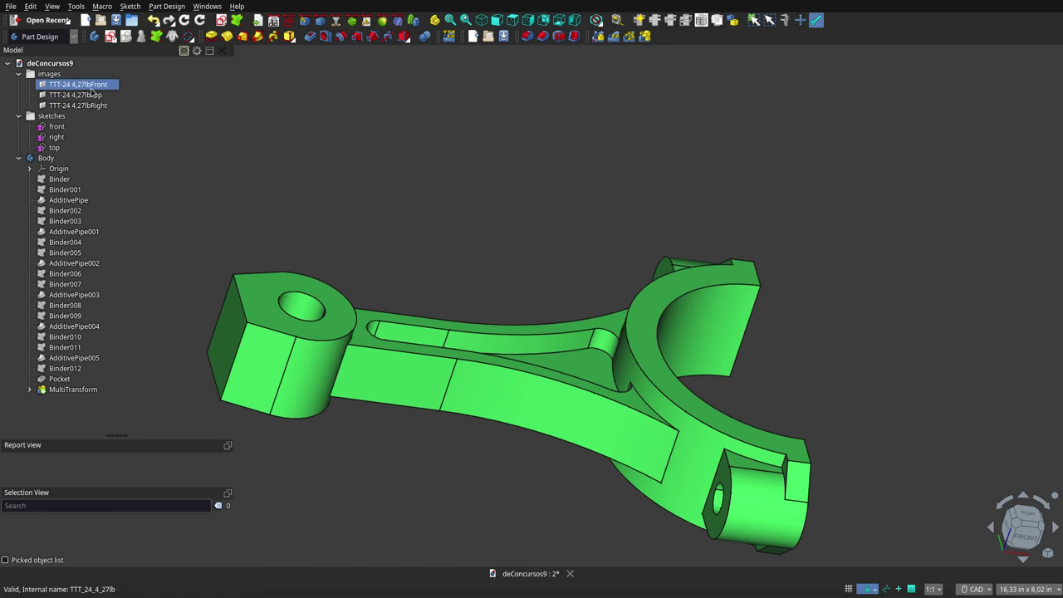
scroll(666, 203, "down", 3)
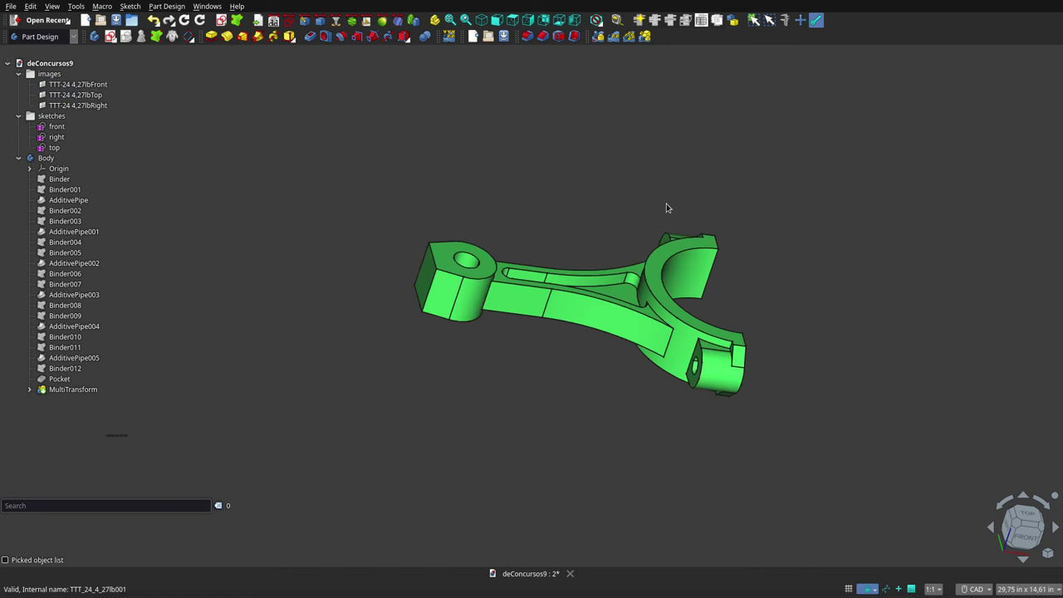
left_click(18, 159)
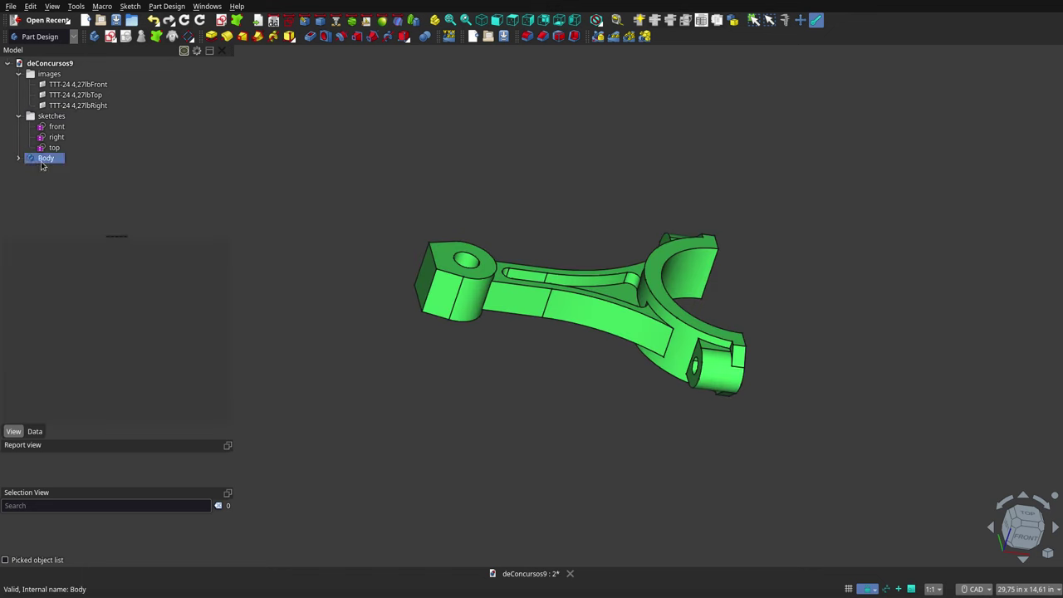
- Select the Body to read its 15,157 in^3 volume and 4,271 lb mass
left_click(44, 159)
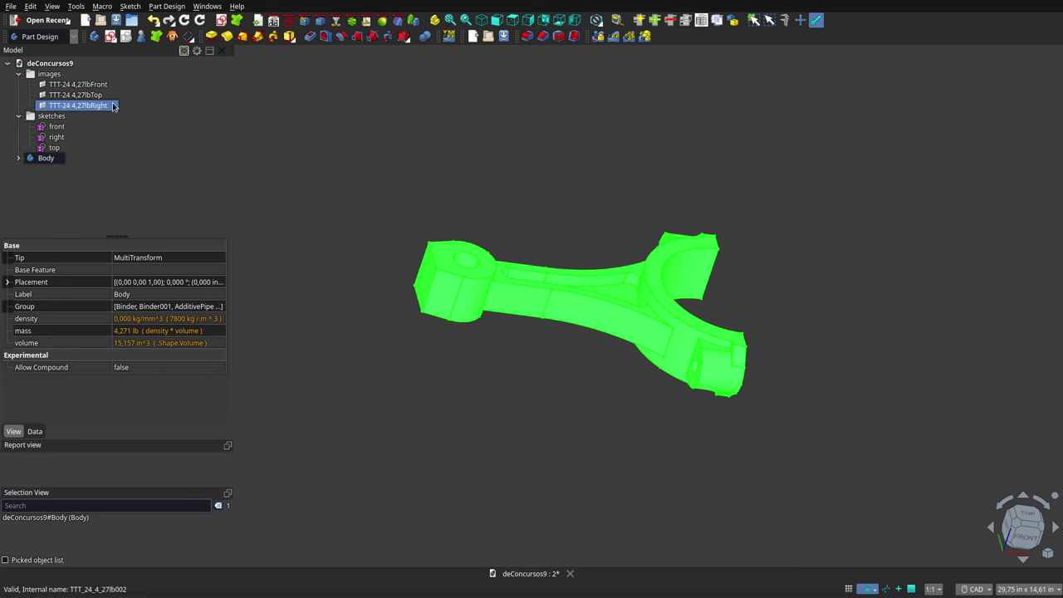
- Switch to the top view to overlay the rod on the reference drawing
key("2")
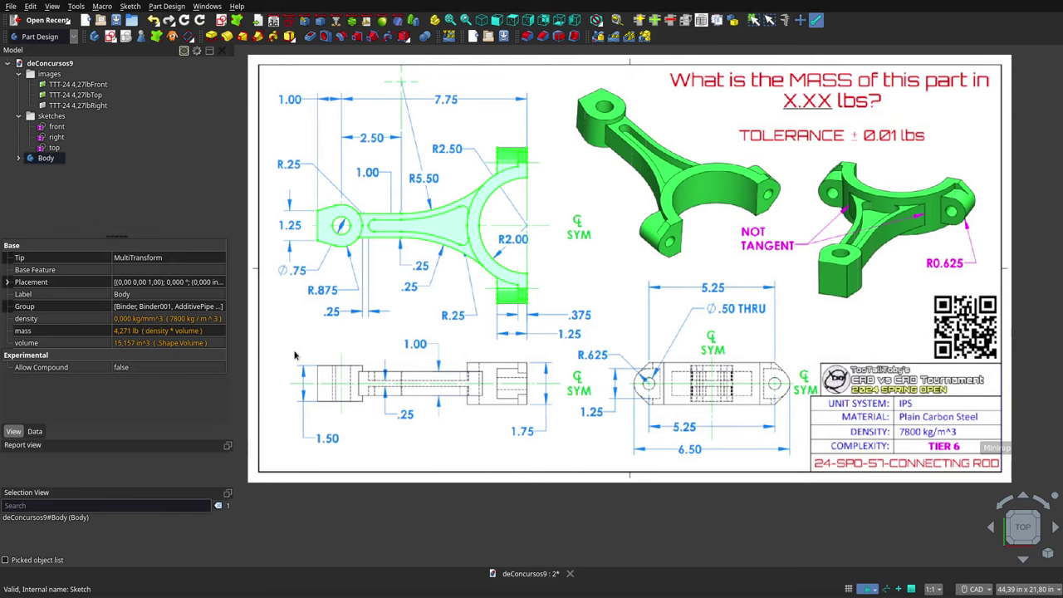
- Hide the reference drawing images group and collapse it in the Model tree
scroll(628, 265, "down", 2)
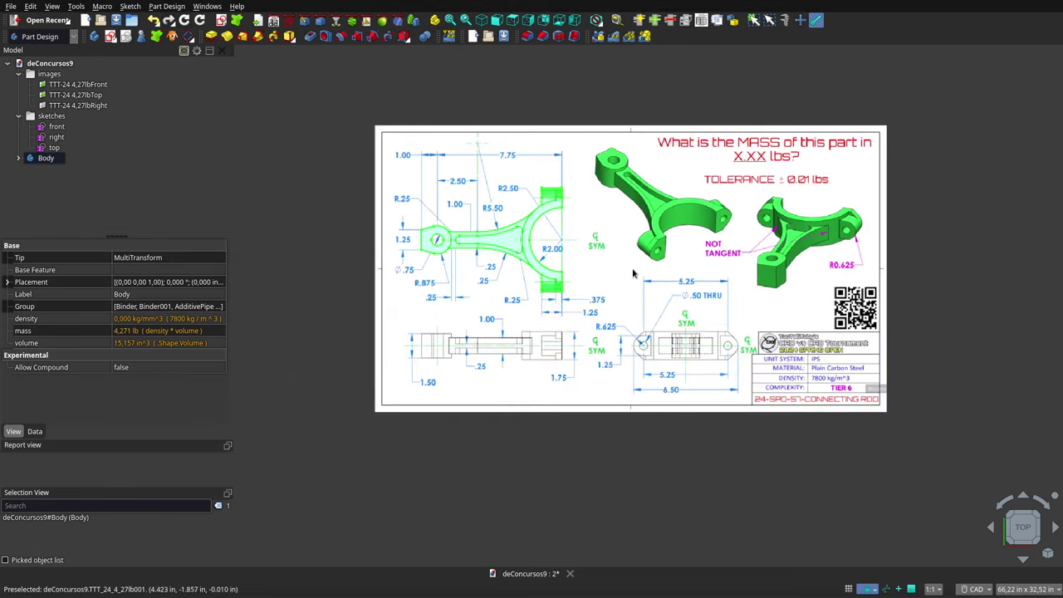
scroll(632, 272, "down", 1)
scroll(581, 266, "up", 1)
scroll(523, 265, "up", 2)
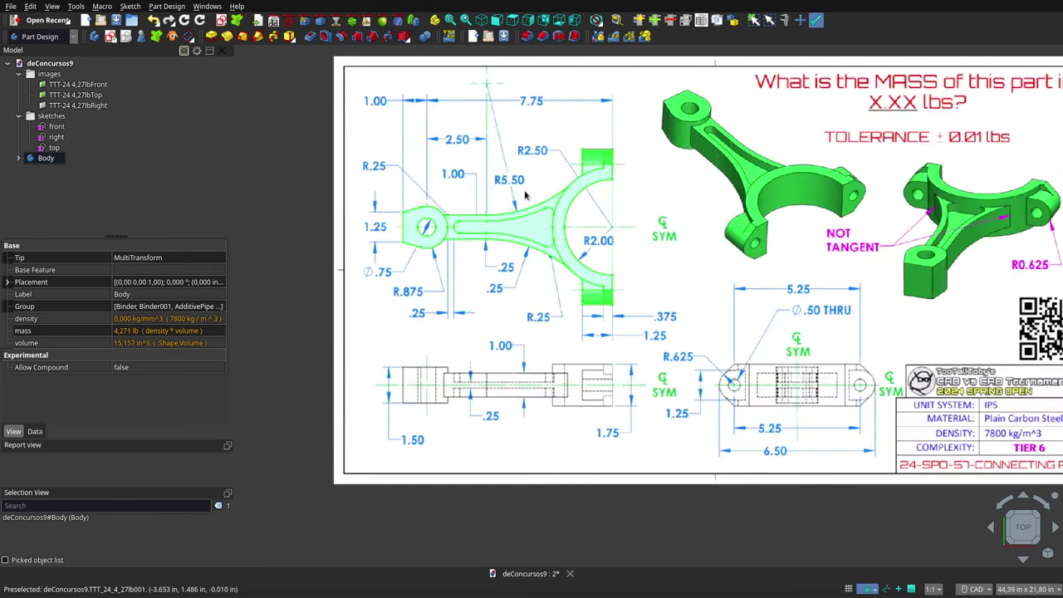
scroll(525, 195, "up", 1)
scroll(742, 264, "down", 2)
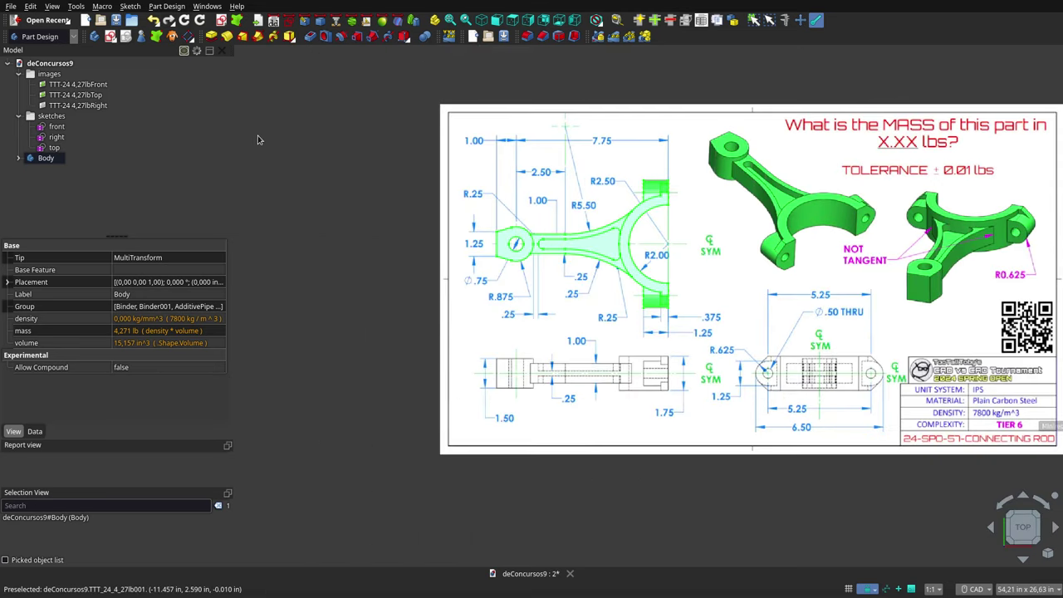
left_click(57, 78)
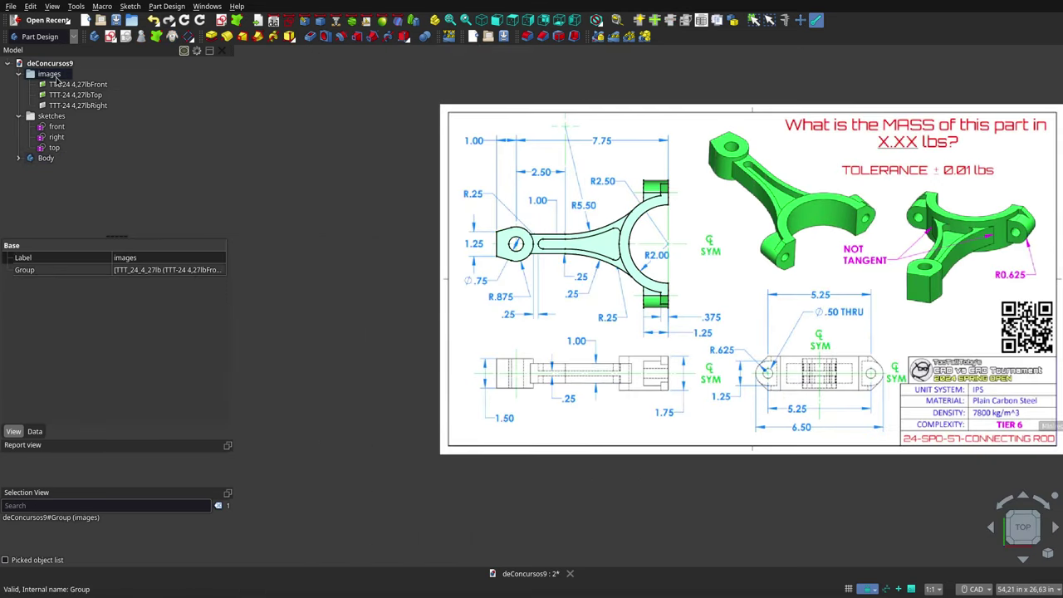
key("space")
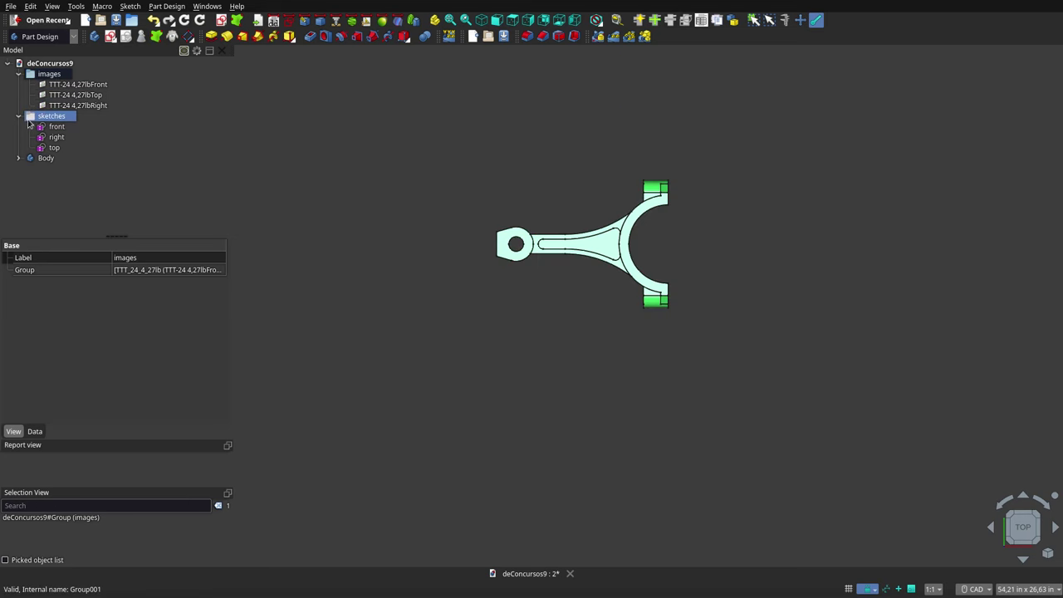
left_click(18, 75)
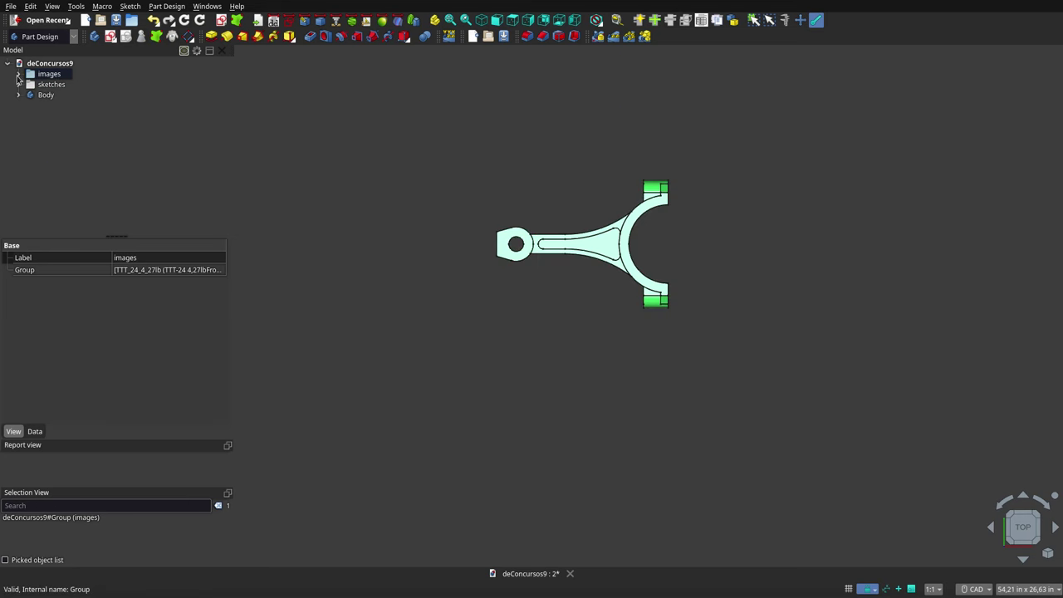
scroll(581, 204, "up", 5)
- Tilt the rod into 3D, hide the side panels, and look down from above
mouse_move(524, 342)
middle_mouse_down()
mouse_move(498, 242)
mouse_move(579, 207)
mouse_move(586, 168)
mouse_move(576, 161)
mouse_move(534, 214)
mouse_move(536, 249)
mouse_move(548, 276)
mouse_move(624, 296)
mouse_move(823, 296)
mouse_move(886, 282)
mouse_move(932, 247)
mouse_move(899, 180)
mouse_move(760, 151)
middle_mouse_up()
right_click(583, 219)
left_click(552, 156)
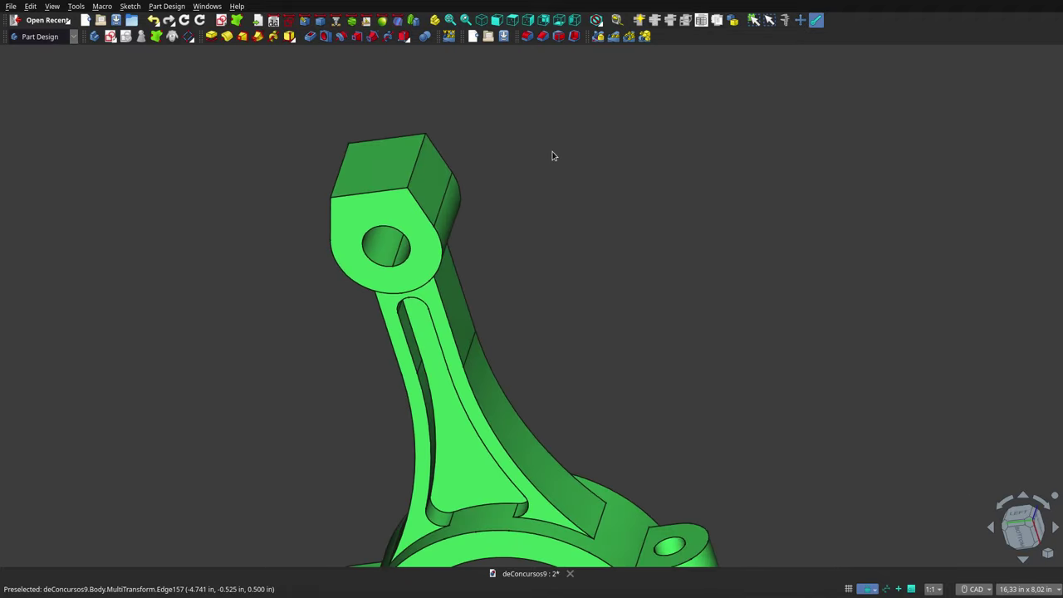
scroll(552, 156, "down", 3)
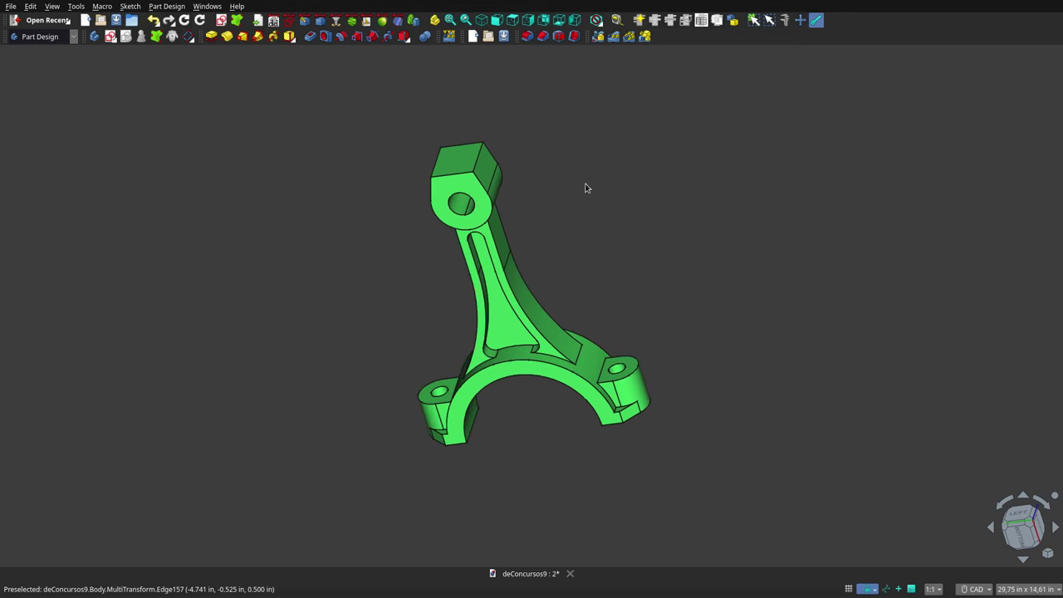
mouse_move(585, 188)
middle_mouse_down()
mouse_move(541, 223)
mouse_move(468, 330)
mouse_move(358, 356)
mouse_move(224, 308)
mouse_move(144, 294)
mouse_move(137, 305)
mouse_move(255, 364)
mouse_move(509, 338)
mouse_move(557, 274)
middle_mouse_up()
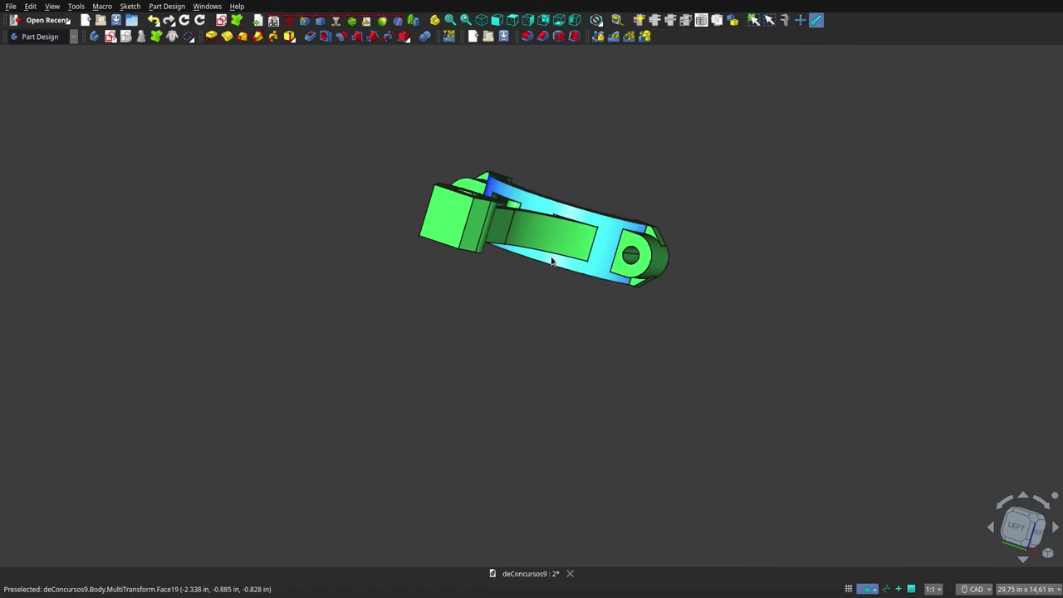
- Check the rod from the Front, Top and Right standard views
left_click(500, 26)
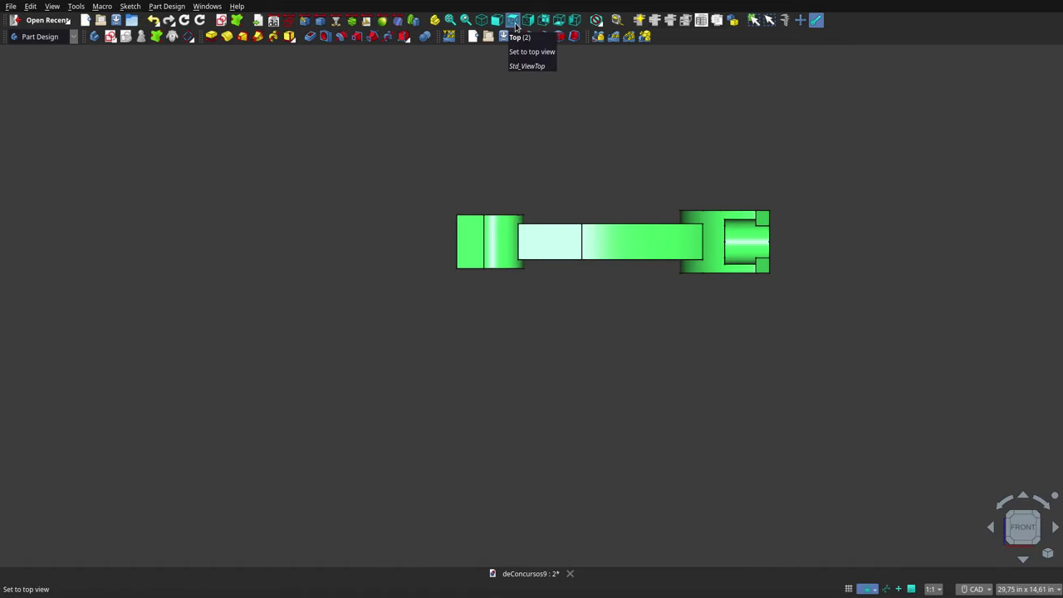
left_click(514, 24)
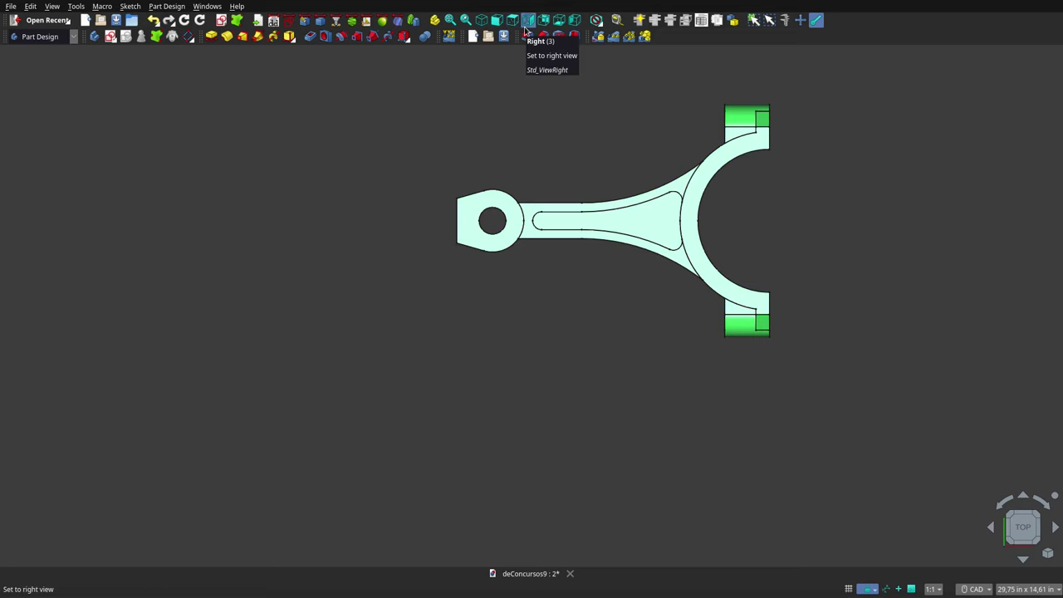
left_click(528, 23)
scroll(581, 164, "down", 1)
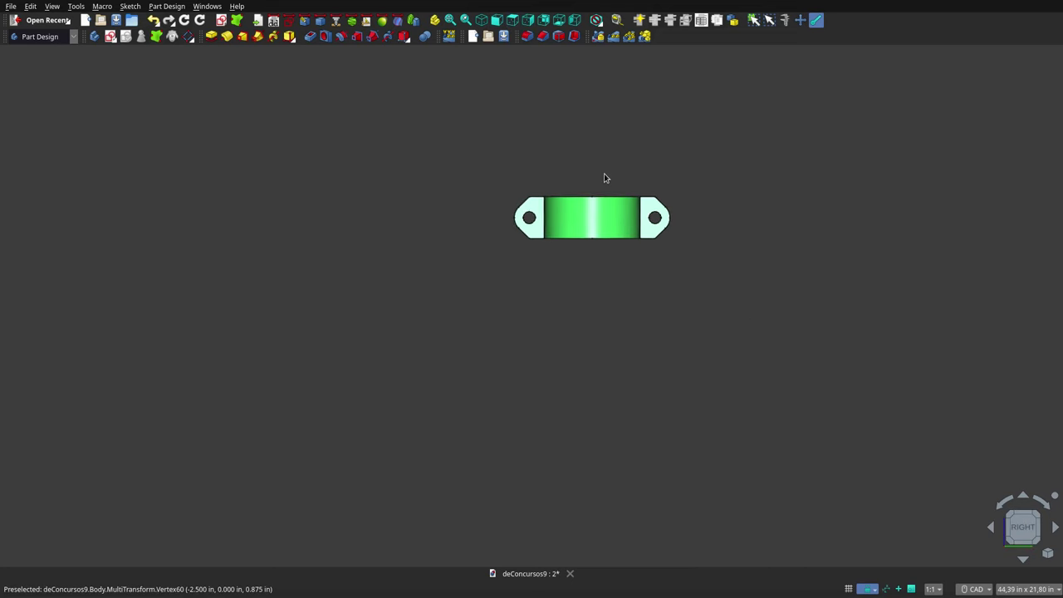
scroll(603, 175, "up", 3)
- Orbit the rod to angled and tilted 3D views for a final review
mouse_move(577, 168)
middle_mouse_down()
mouse_move(564, 223)
mouse_move(579, 296)
mouse_move(664, 318)
mouse_move(911, 302)
middle_mouse_up()
mouse_move(465, 314)
middle_mouse_down()
mouse_move(669, 287)
mouse_move(669, 216)
mouse_move(633, 114)
mouse_move(522, 133)
mouse_move(443, 178)
mouse_move(516, 266)
mouse_move(640, 275)
mouse_move(705, 249)
mouse_move(664, 274)
middle_mouse_up()
scroll(554, 312, "down", 2)
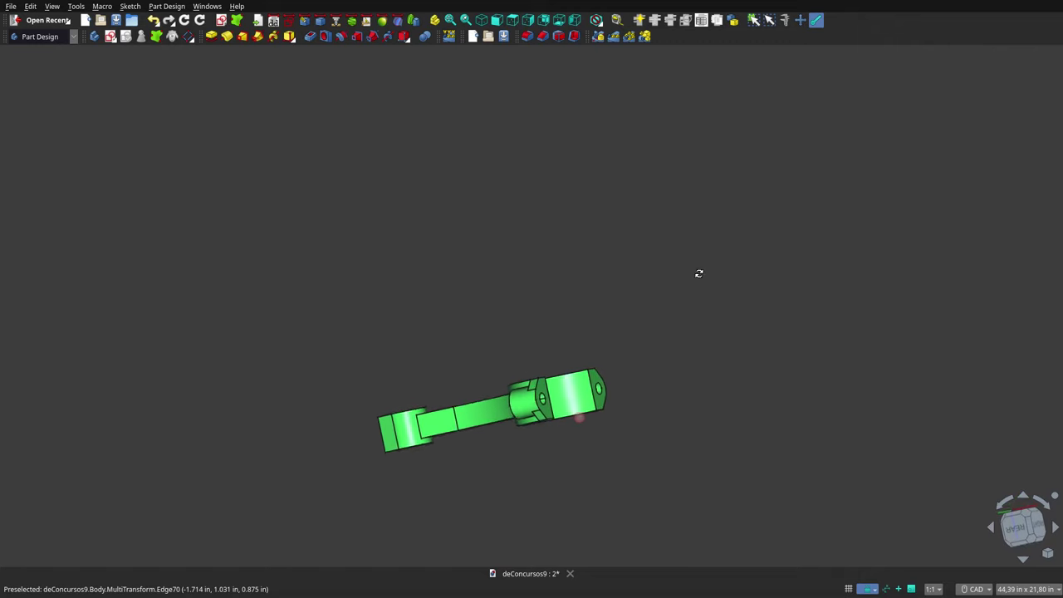
scroll(696, 277, "down", 2)
scroll(581, 384, "up", 2)
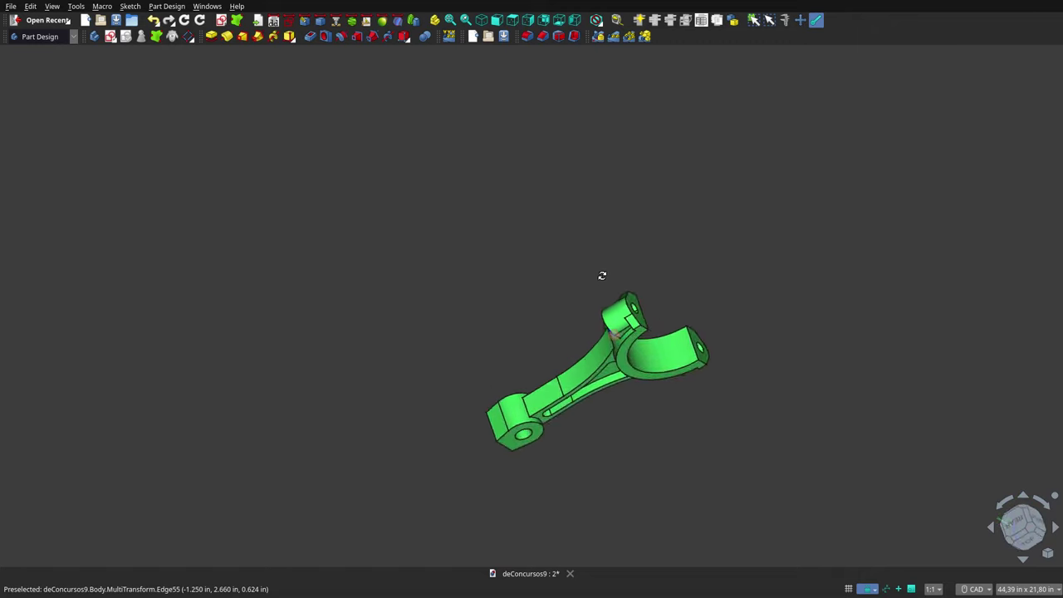